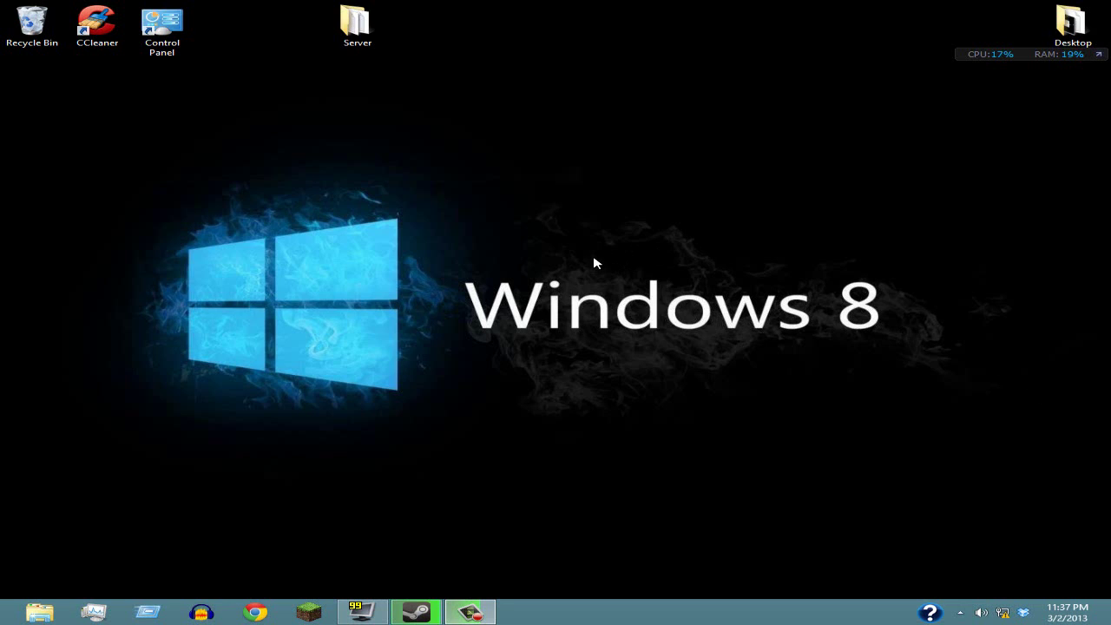
- Right-click an empty spot on the desktop to bring up its menu with Personalize
{"action": "right_click", "coordinate": [585, 291]}
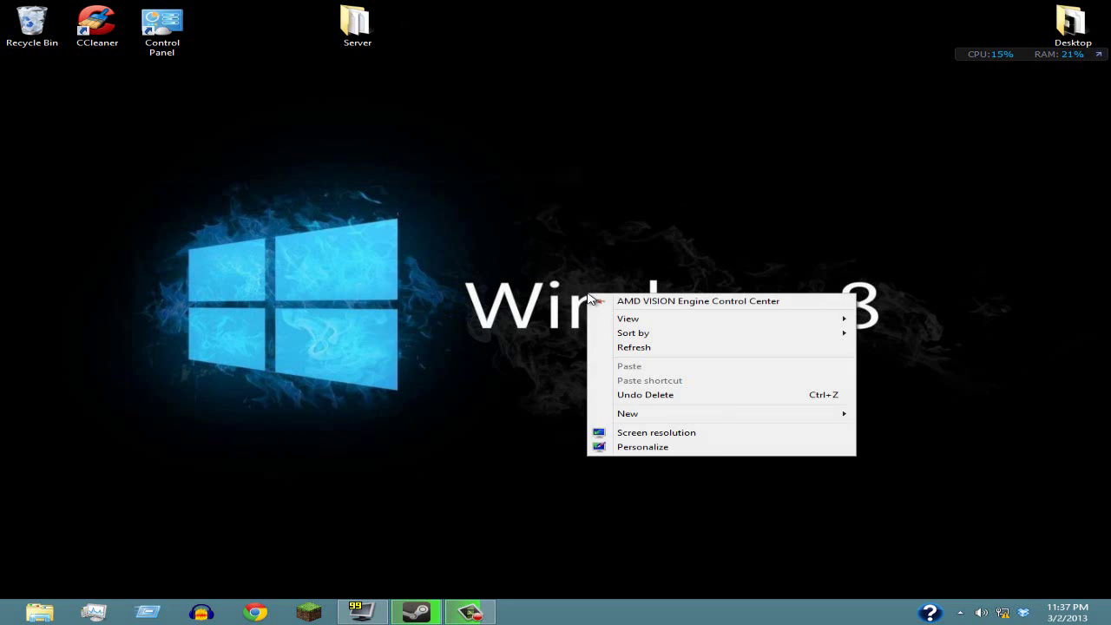
- From Personalization, set the Windows sound scheme to No Sounds and apply it
{"action": "left_click", "coordinate": [700, 449]}
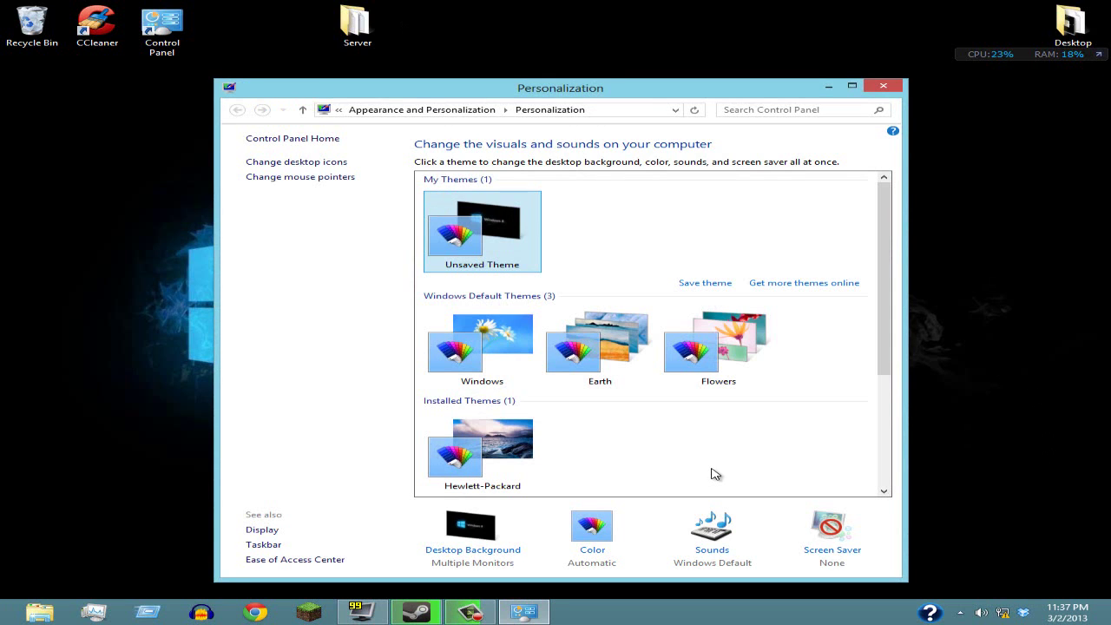
{"action": "left_click", "coordinate": [706, 552]}
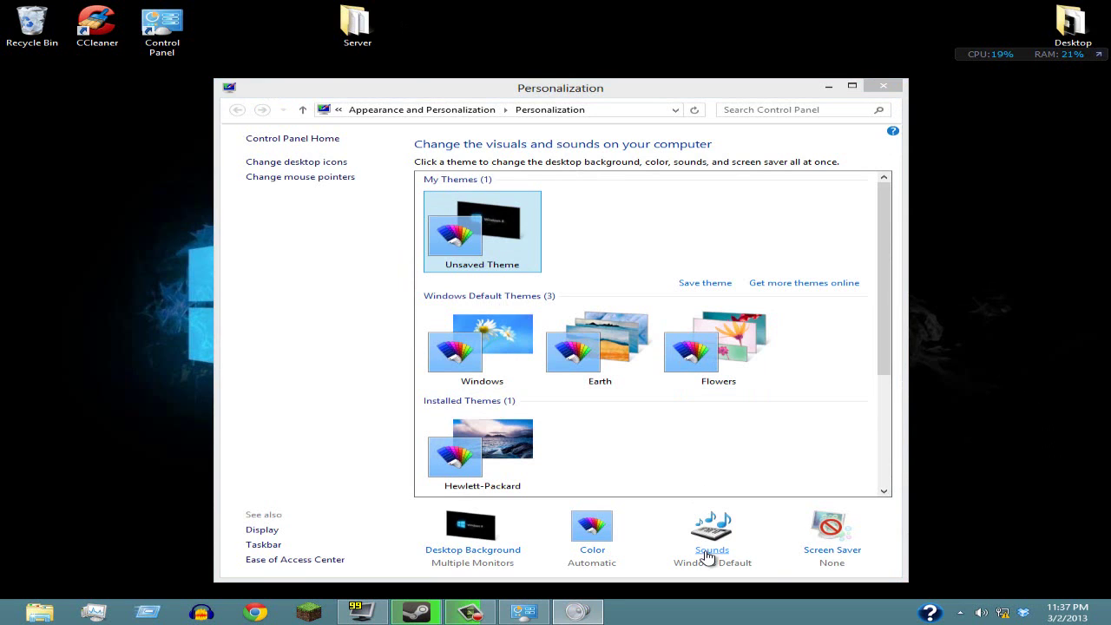
{"action": "left_click", "coordinate": [178, 146]}
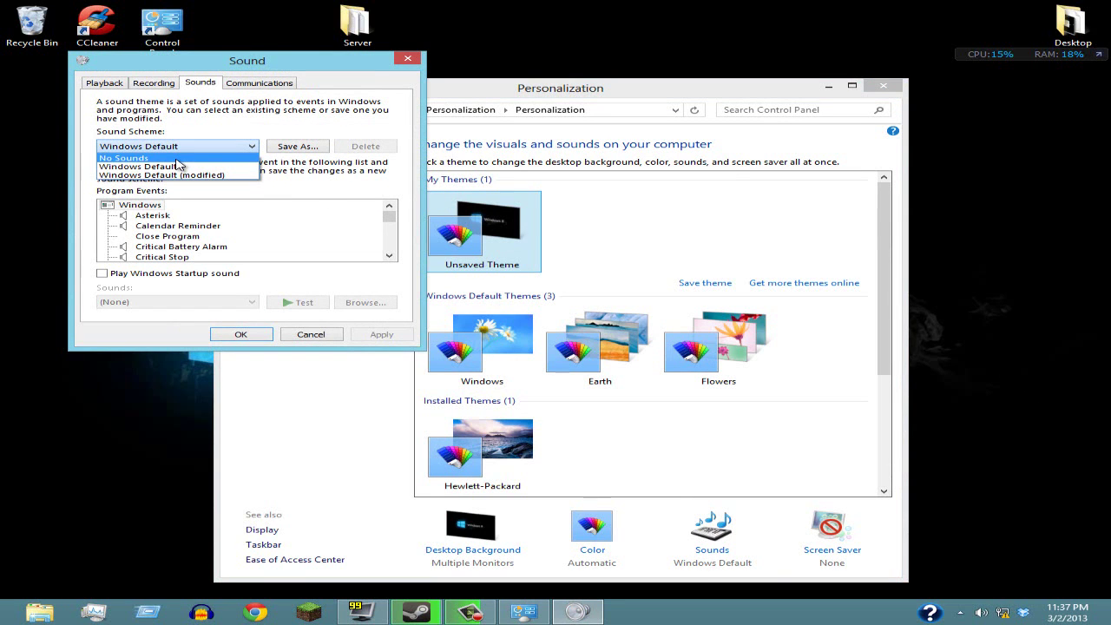
{"action": "left_click", "coordinate": [182, 158]}
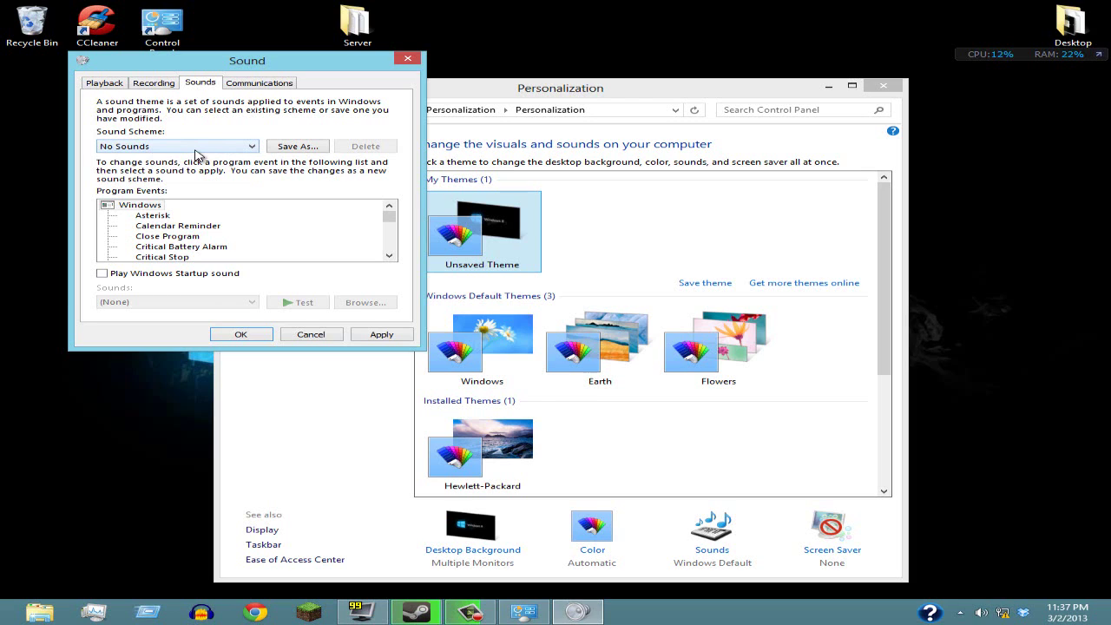
{"action": "left_click", "coordinate": [195, 147]}
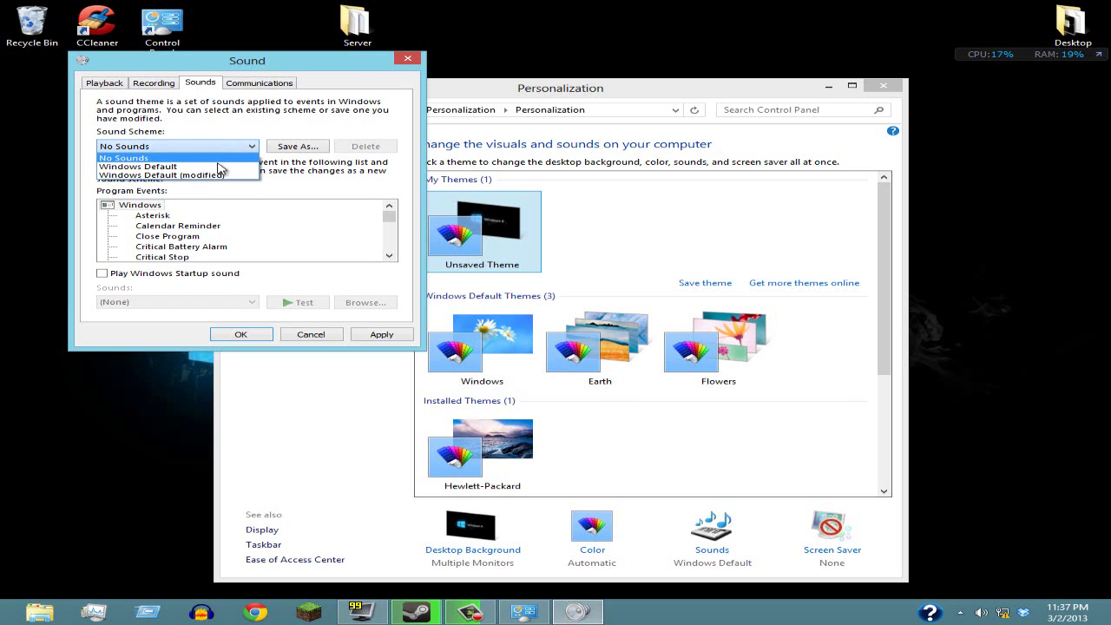
{"action": "left_click_drag", "start_coordinate": [678, 94], "coordinate": [617, 169]}
{"action": "left_click_drag", "start_coordinate": [319, 67], "coordinate": [370, 75]}
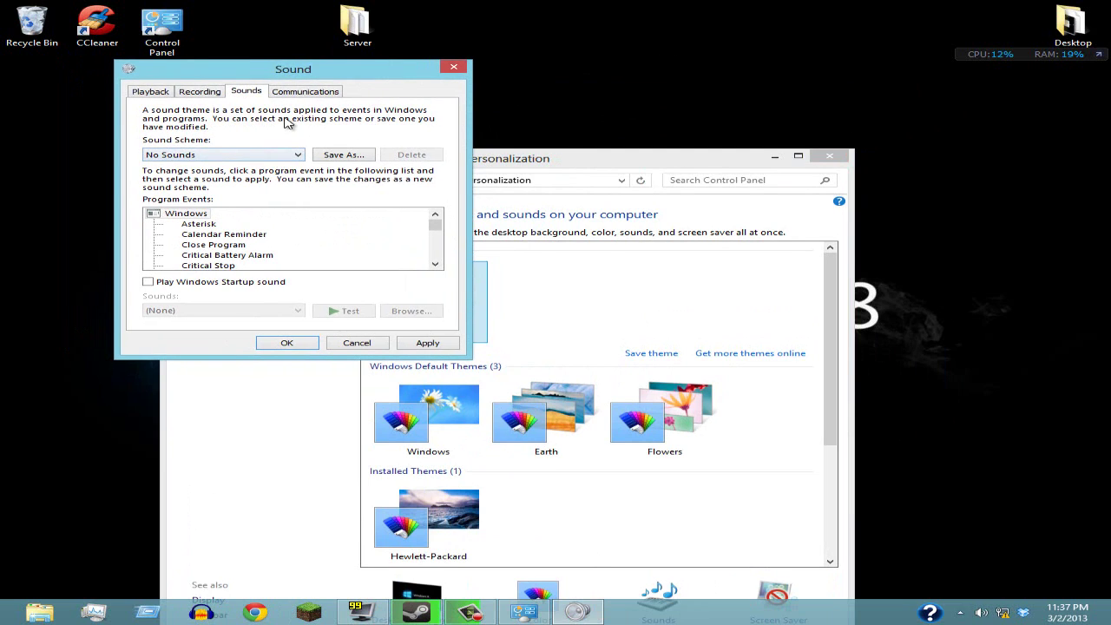
{"action": "left_click", "coordinate": [252, 156]}
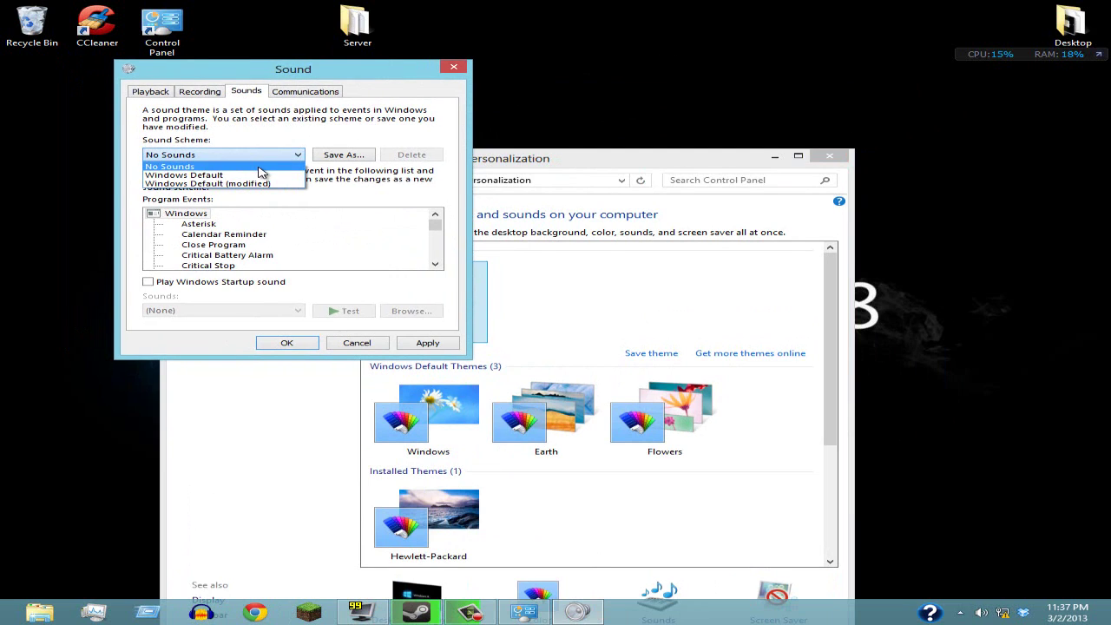
{"action": "left_click", "coordinate": [259, 166]}
{"action": "left_click", "coordinate": [438, 344]}
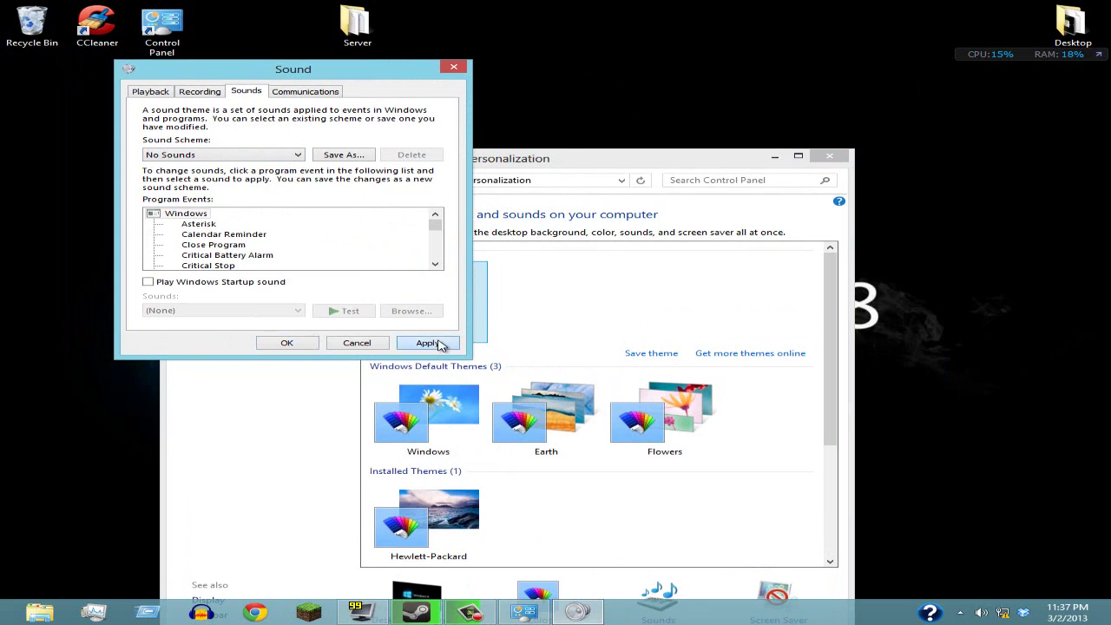
{"action": "left_click", "coordinate": [288, 343]}
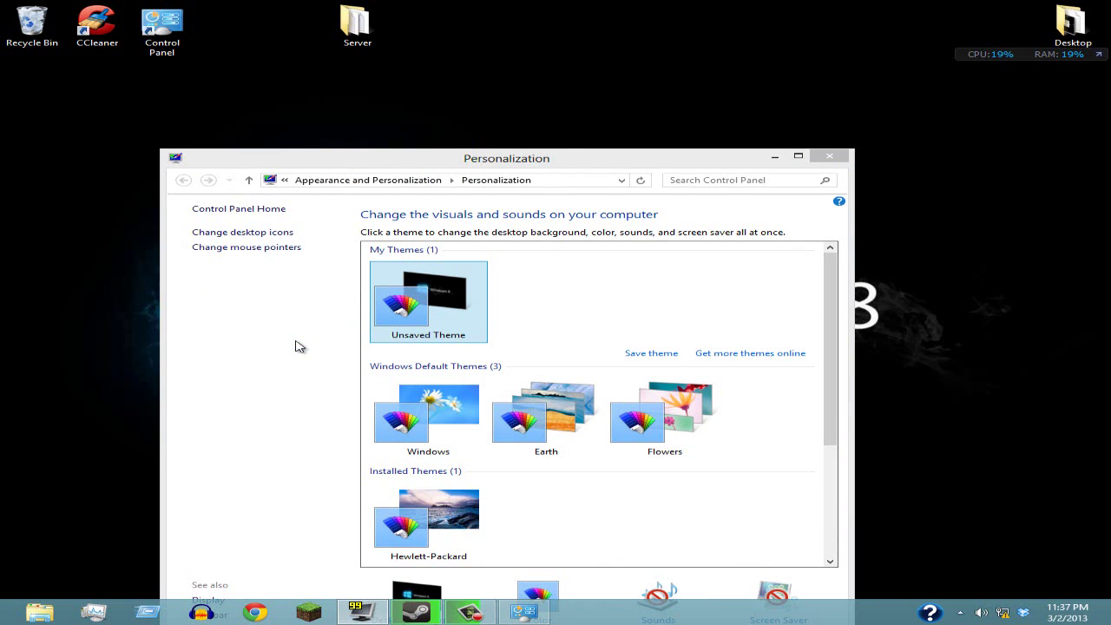
{"action": "left_click_drag", "start_coordinate": [553, 163], "coordinate": [587, 67]}
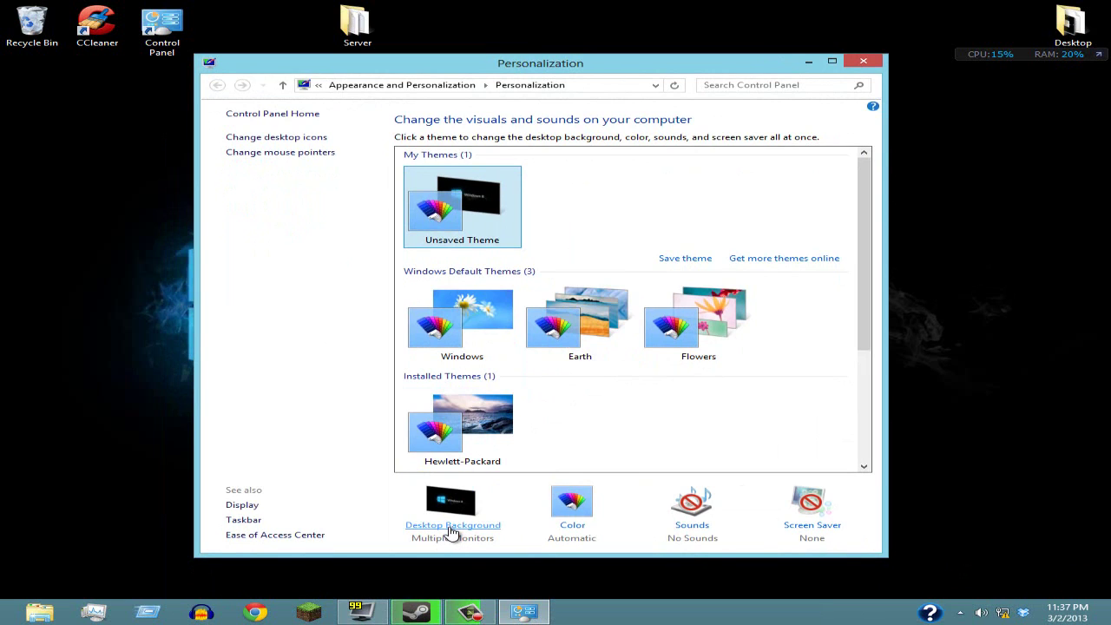
{"action": "left_click", "coordinate": [452, 526]}
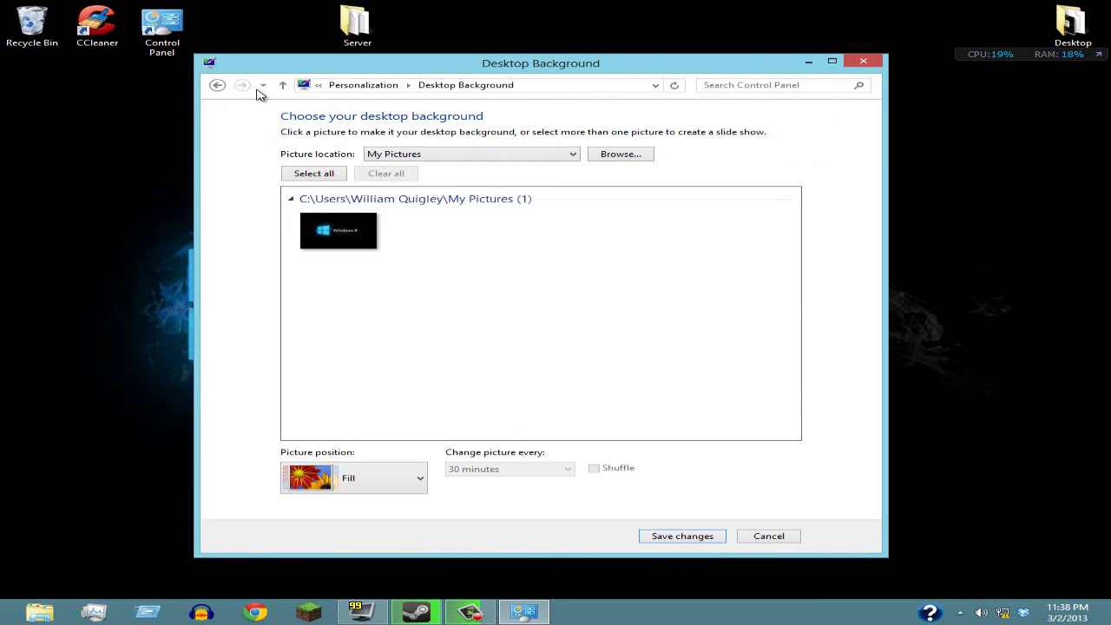
- Keep the screen saver at (None), apply and confirm, then close Personalization
{"action": "left_click", "coordinate": [214, 84]}
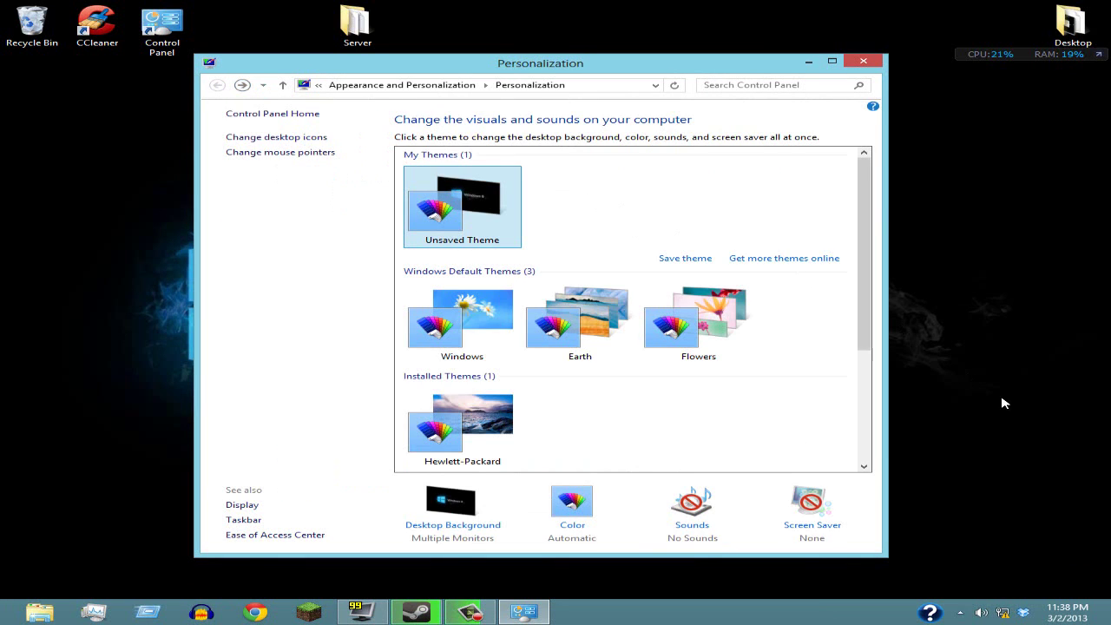
{"action": "left_click", "coordinate": [826, 527]}
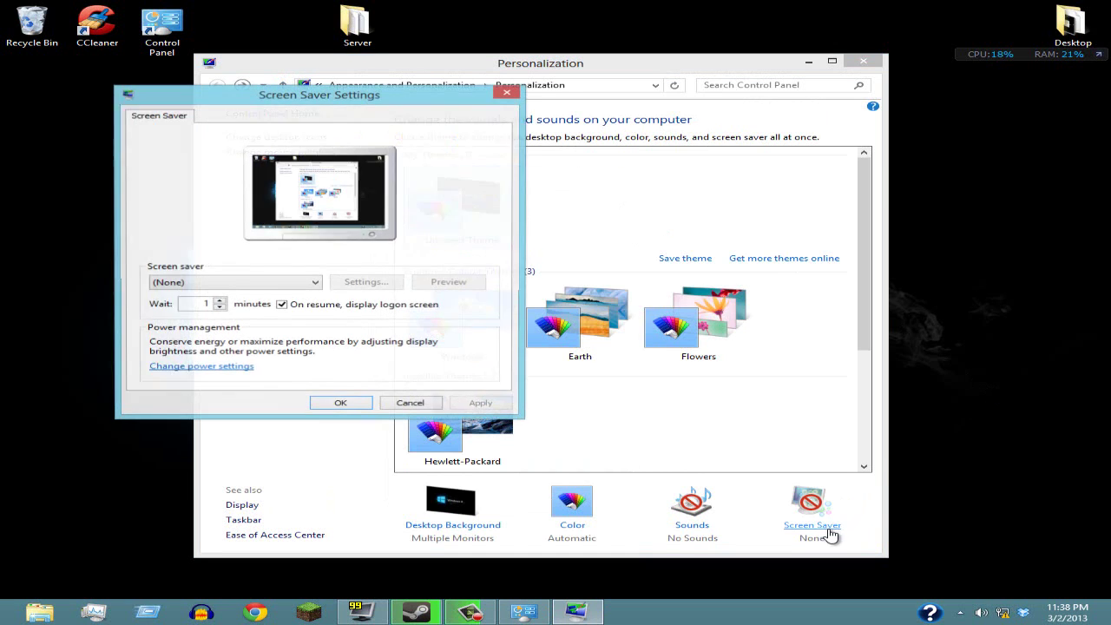
{"action": "left_click", "coordinate": [229, 289]}
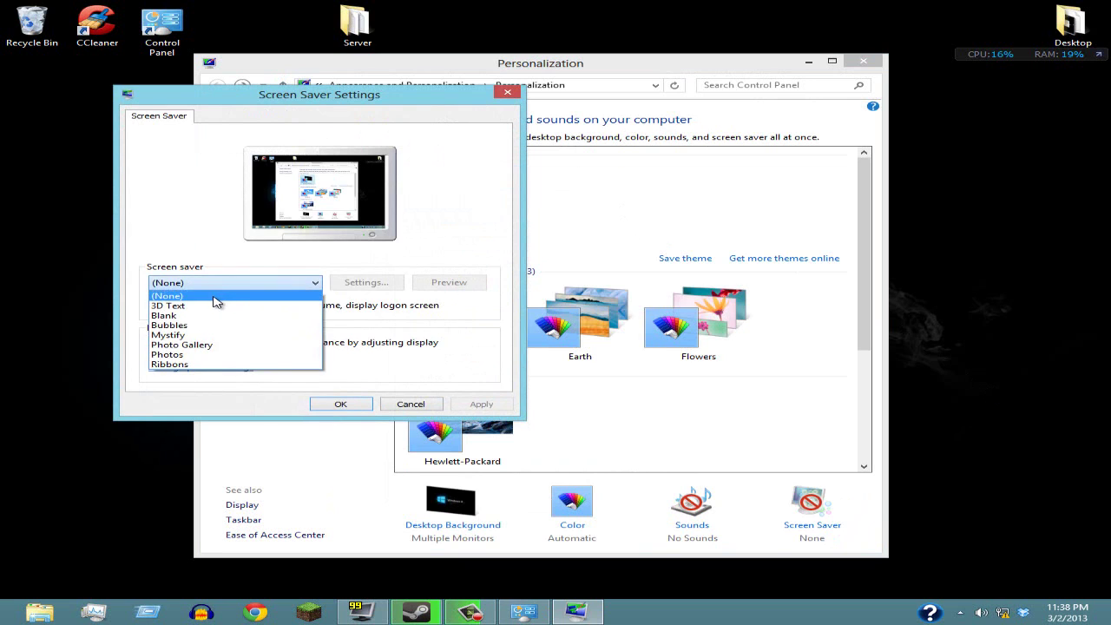
{"action": "left_click", "coordinate": [222, 292]}
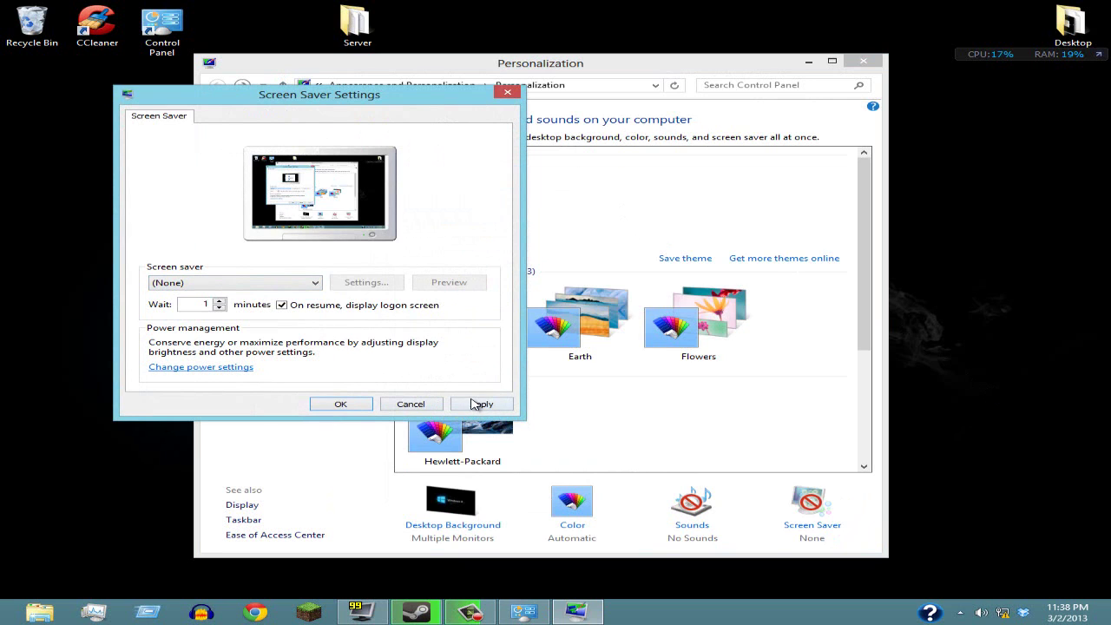
{"action": "left_click", "coordinate": [479, 404]}
{"action": "left_click", "coordinate": [338, 404]}
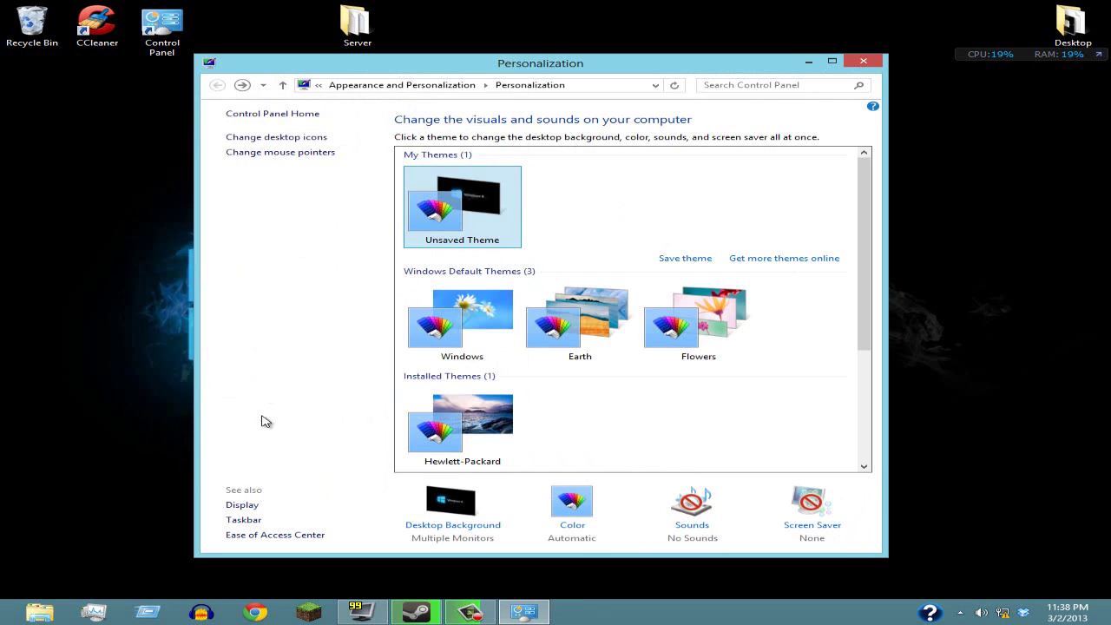
{"action": "left_click", "coordinate": [864, 61]}
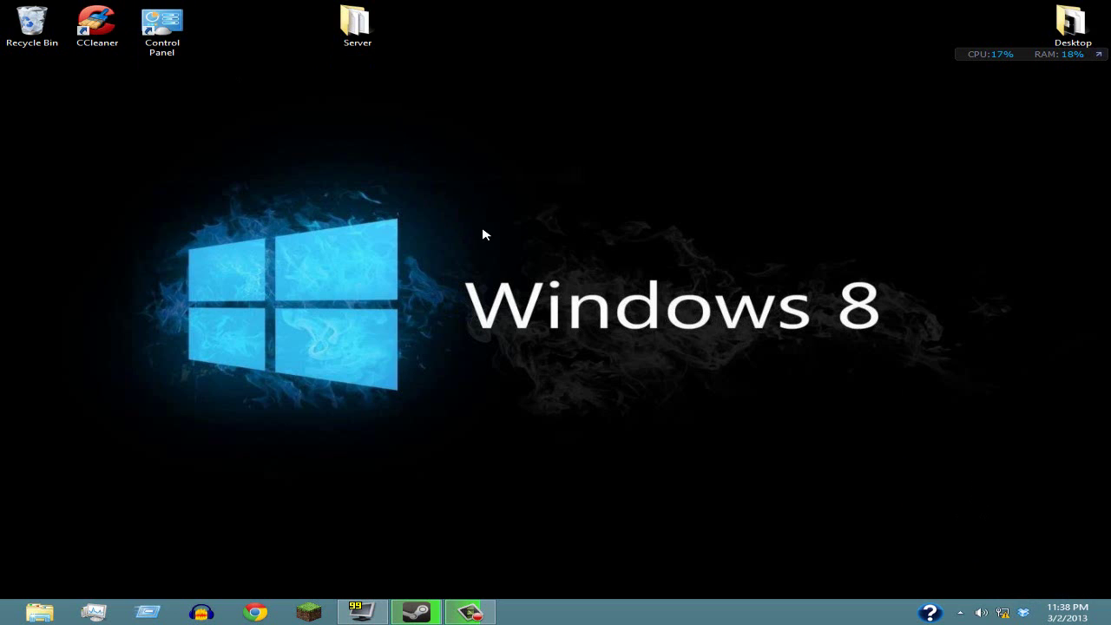
{"action": "mouse_move", "coordinate": [2, 622]}
- Find Power Options via Control Panel search, select High performance, and close the window
{"action": "double_click", "coordinate": [161, 31]}
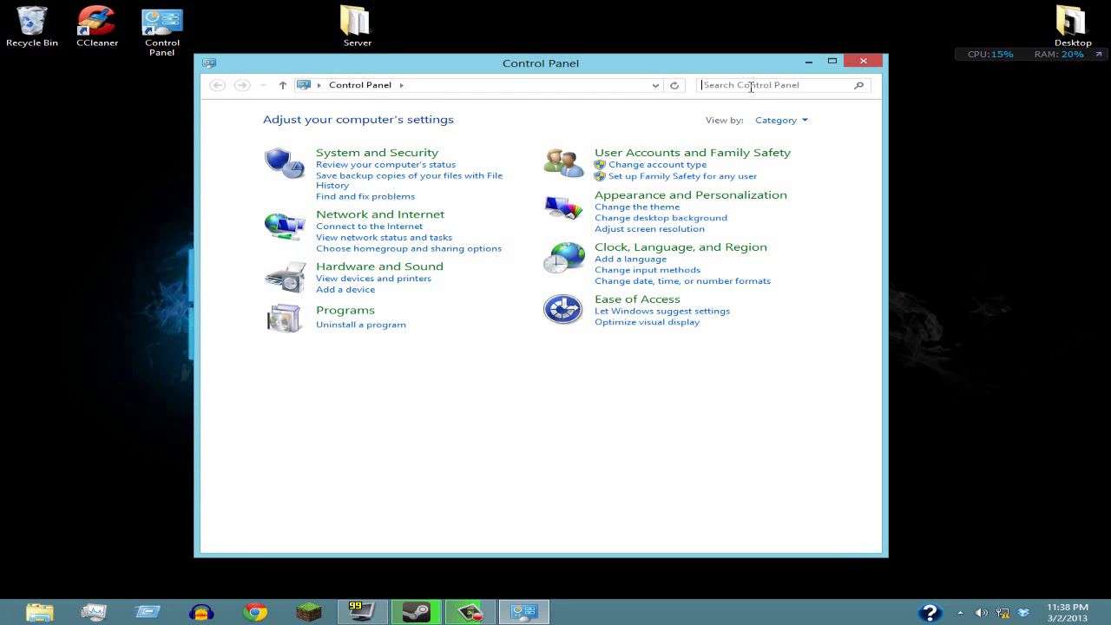
{"action": "type", "text": "power opt"}
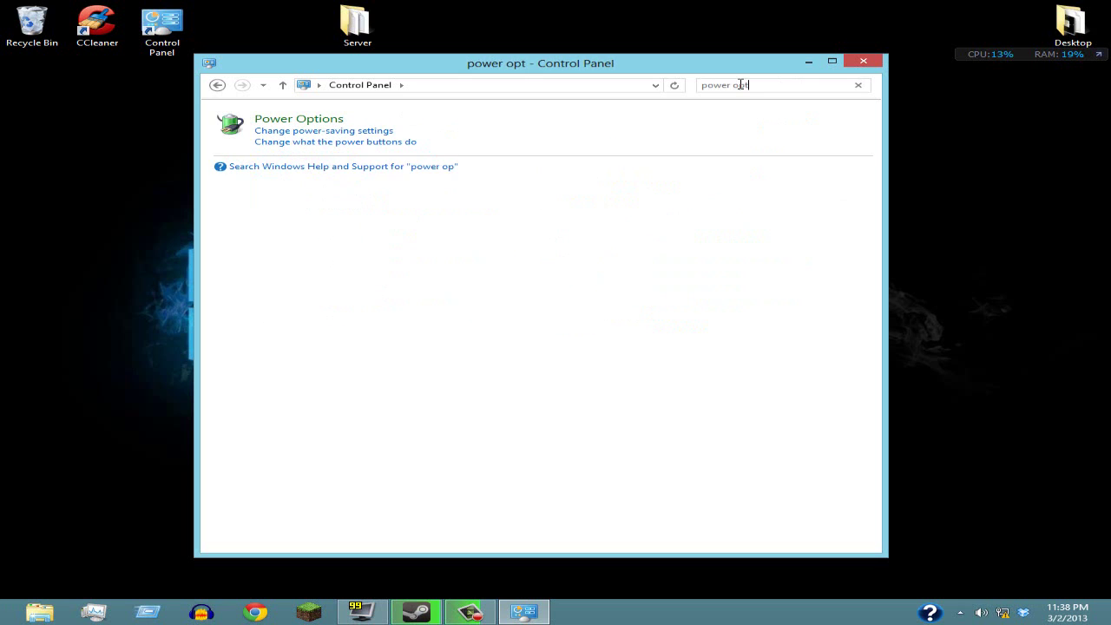
{"action": "left_click", "coordinate": [299, 119]}
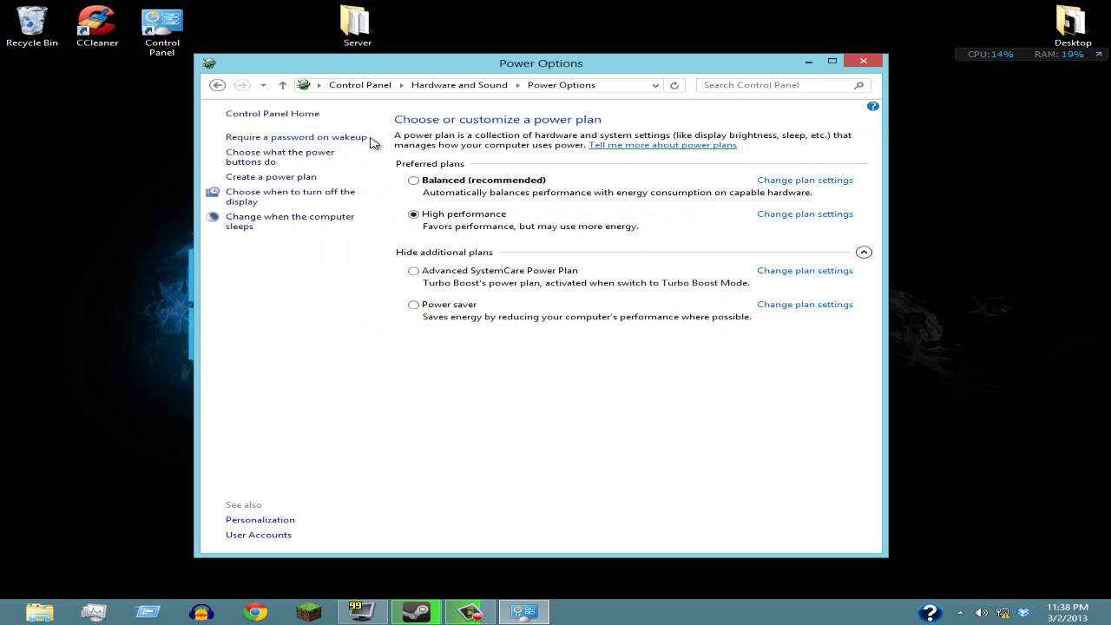
{"action": "left_click", "coordinate": [413, 180]}
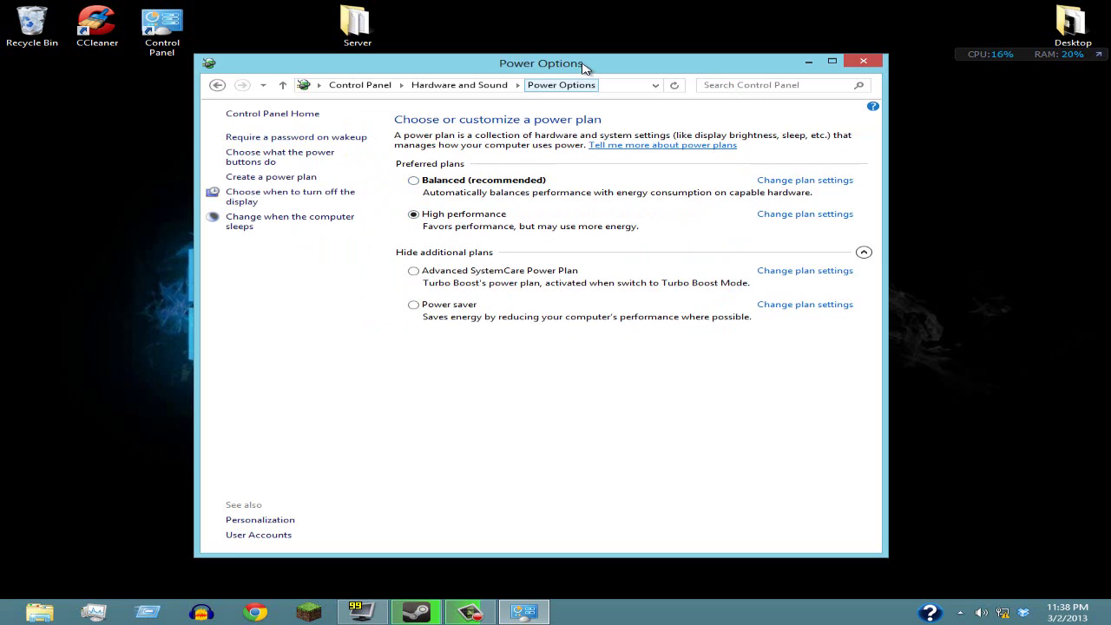
{"action": "left_click_drag", "start_coordinate": [587, 67], "coordinate": [568, 87]}
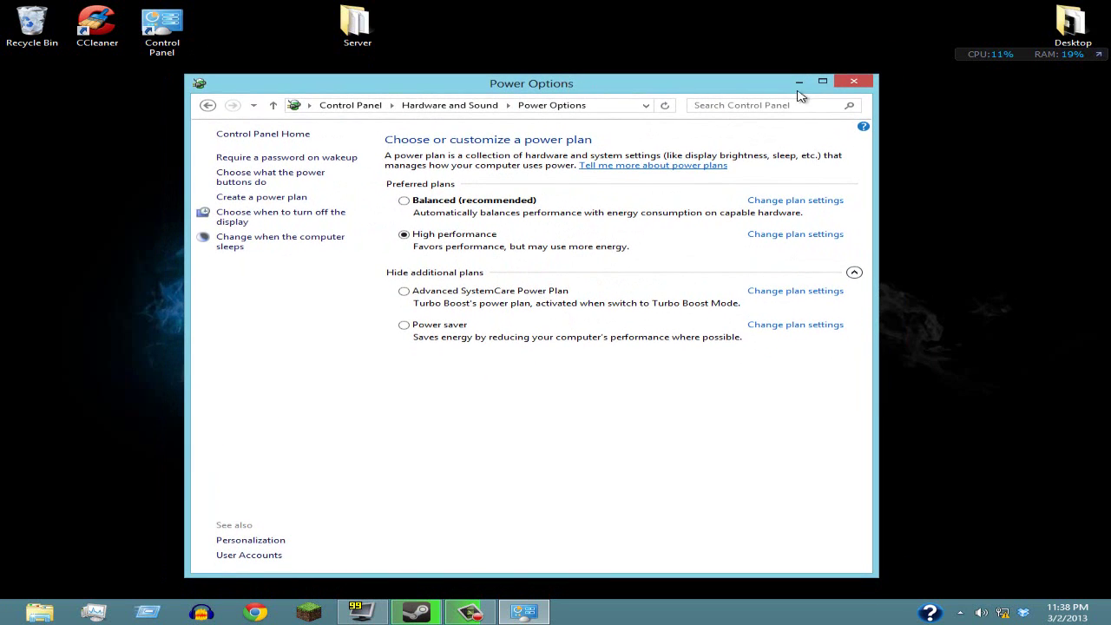
{"action": "left_click", "coordinate": [869, 82]}
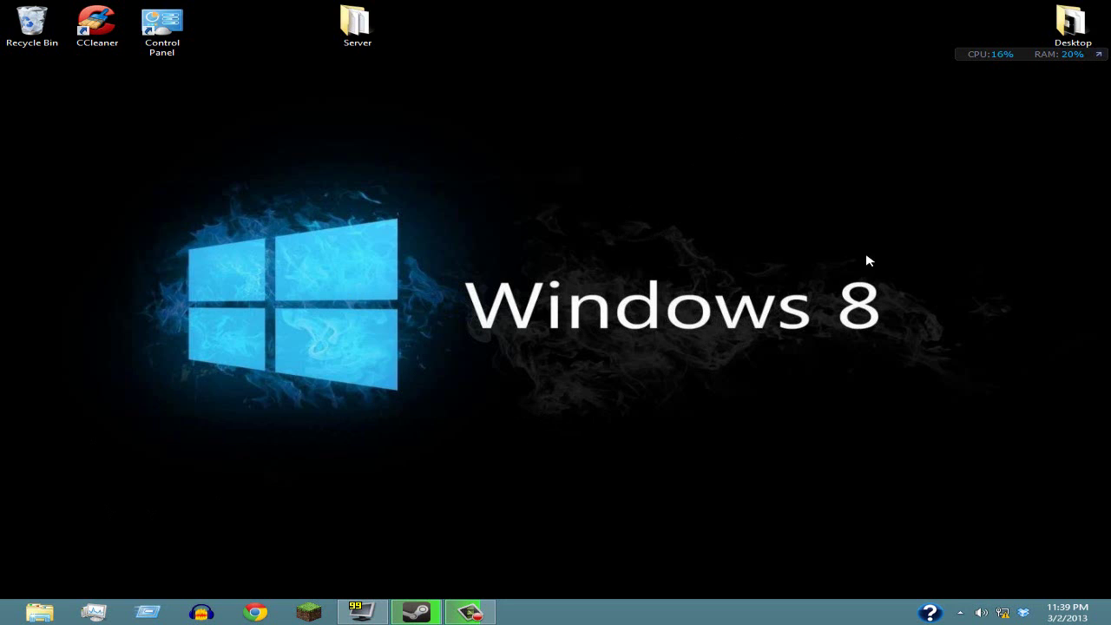
- Search for 'comp' from the Charms Search panel
{"action": "right_click", "coordinate": [295, 416]}
{"action": "left_click", "coordinate": [204, 343]}
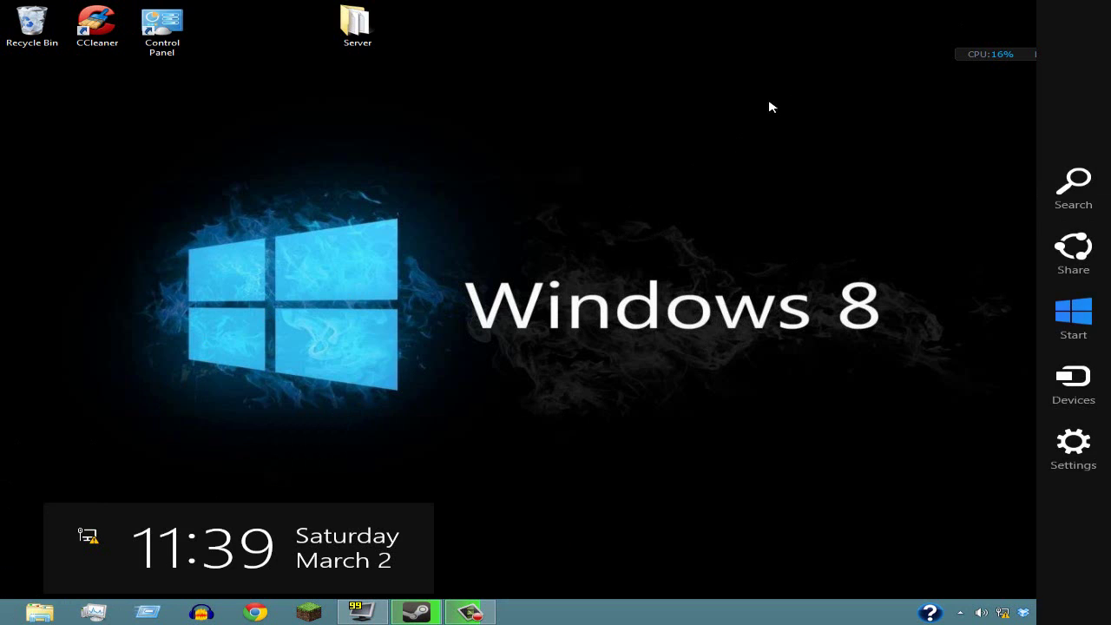
{"action": "mouse_move", "coordinate": [1108, 5]}
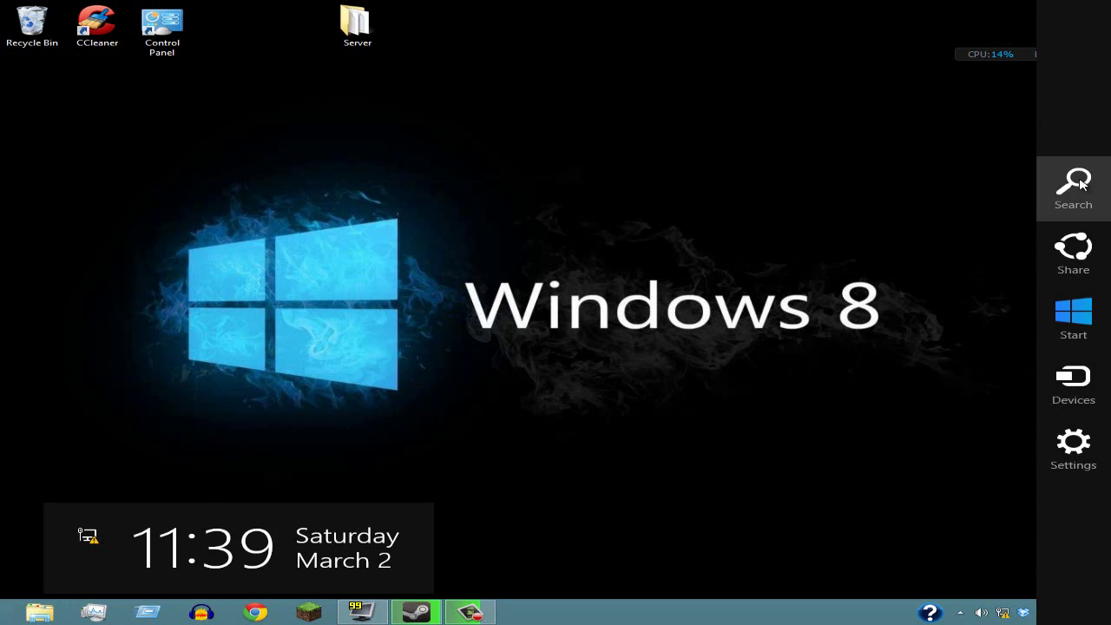
{"action": "left_click", "coordinate": [1076, 187]}
{"action": "type", "text": "comp"}
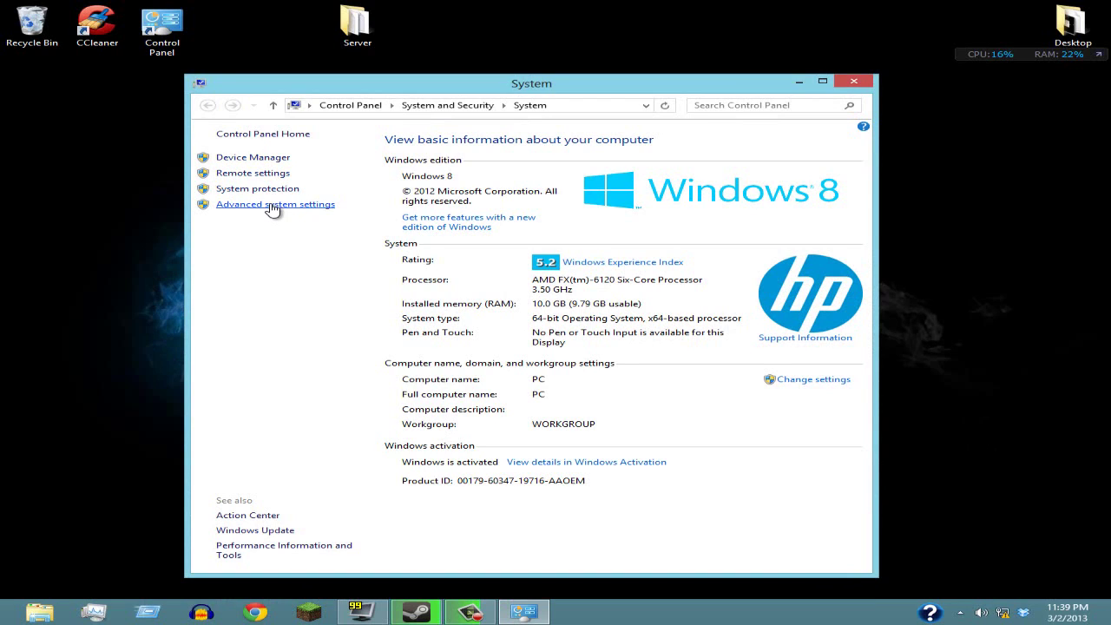
- Open Advanced system settings and the Performance visual effects settings
{"action": "left_click", "coordinate": [271, 204]}
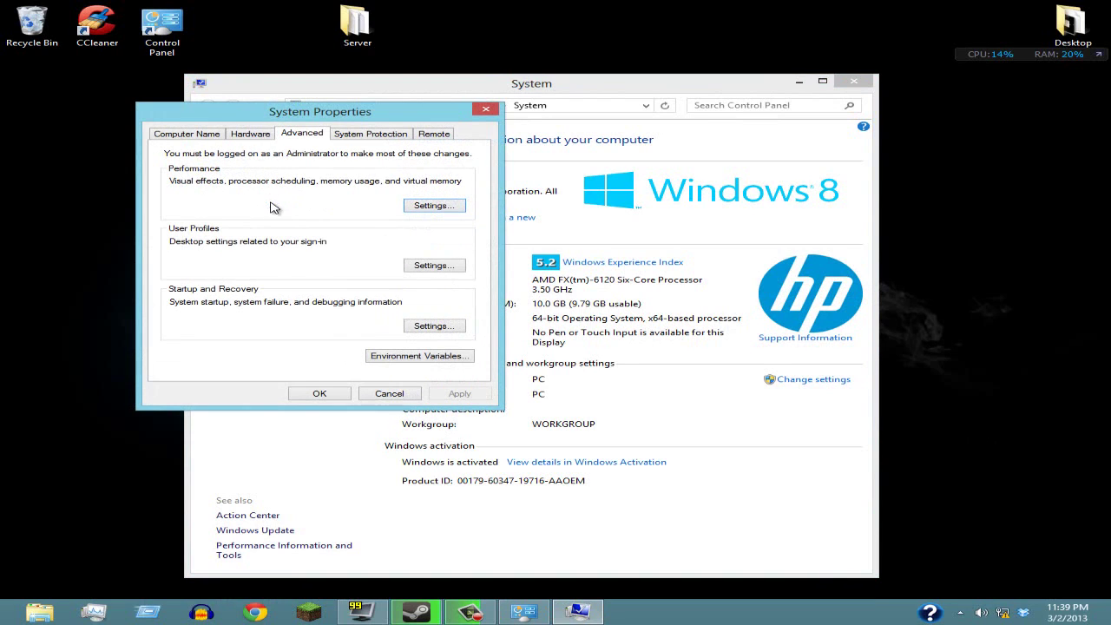
{"action": "left_click", "coordinate": [210, 139]}
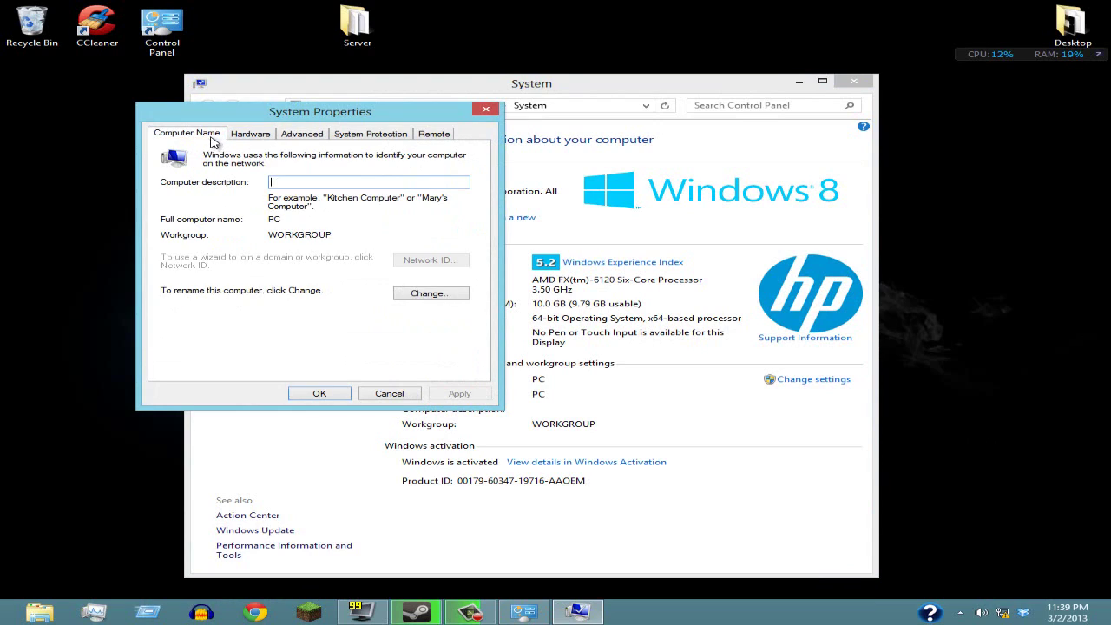
{"action": "left_click", "coordinate": [295, 139]}
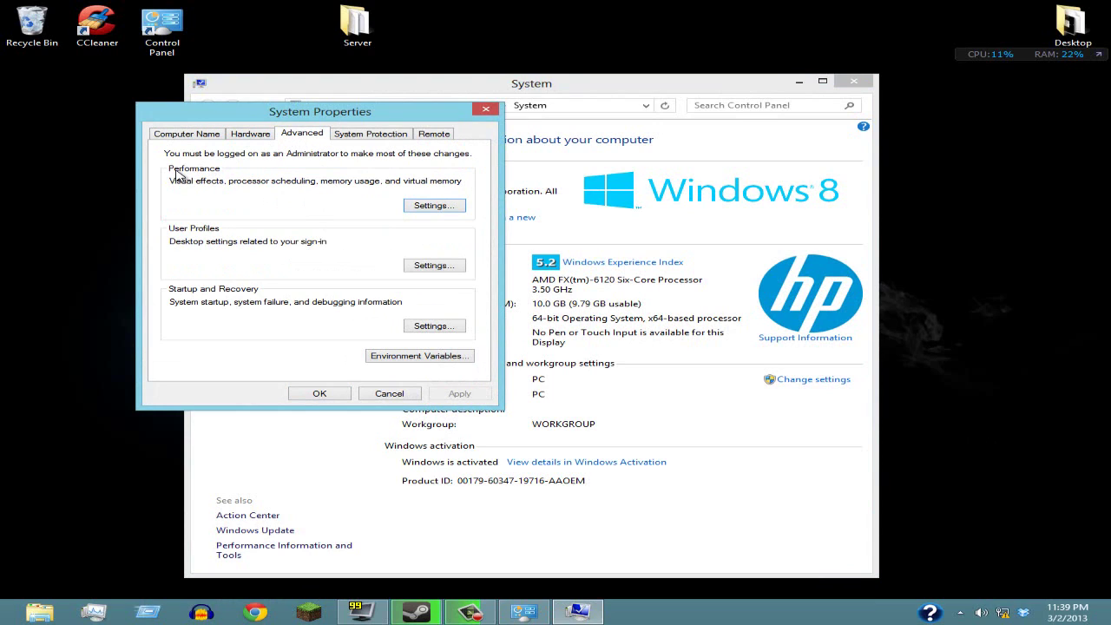
{"action": "left_click", "coordinate": [434, 206]}
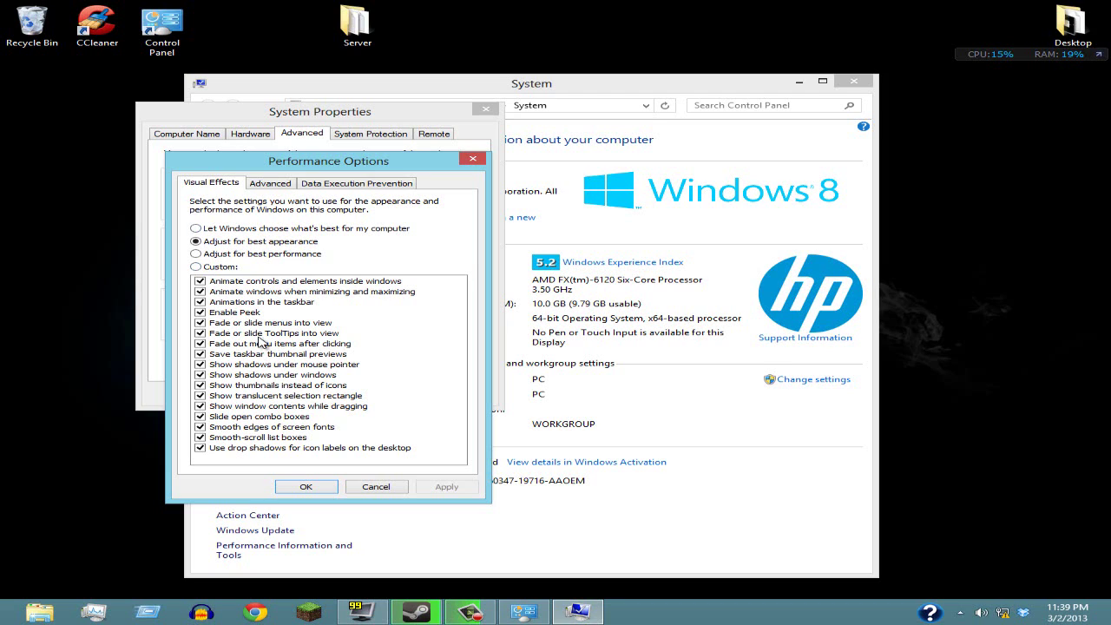
- Apply Adjust for best performance, then toggle list-box smooth-scrolling and icon label drop shadows
{"action": "left_click", "coordinate": [196, 253]}
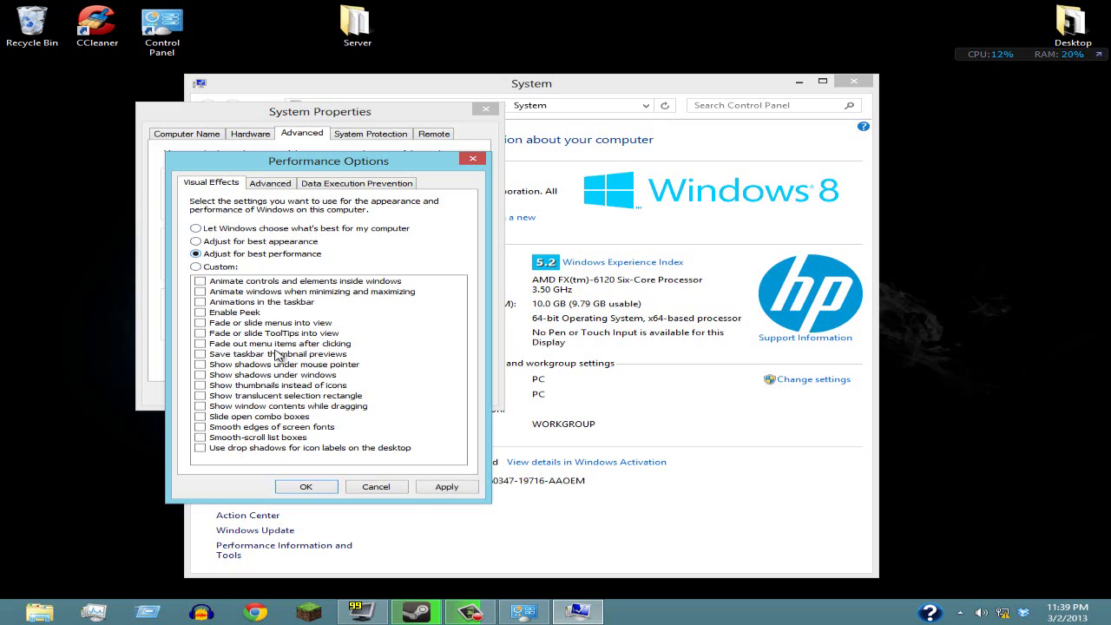
{"action": "left_click", "coordinate": [438, 487]}
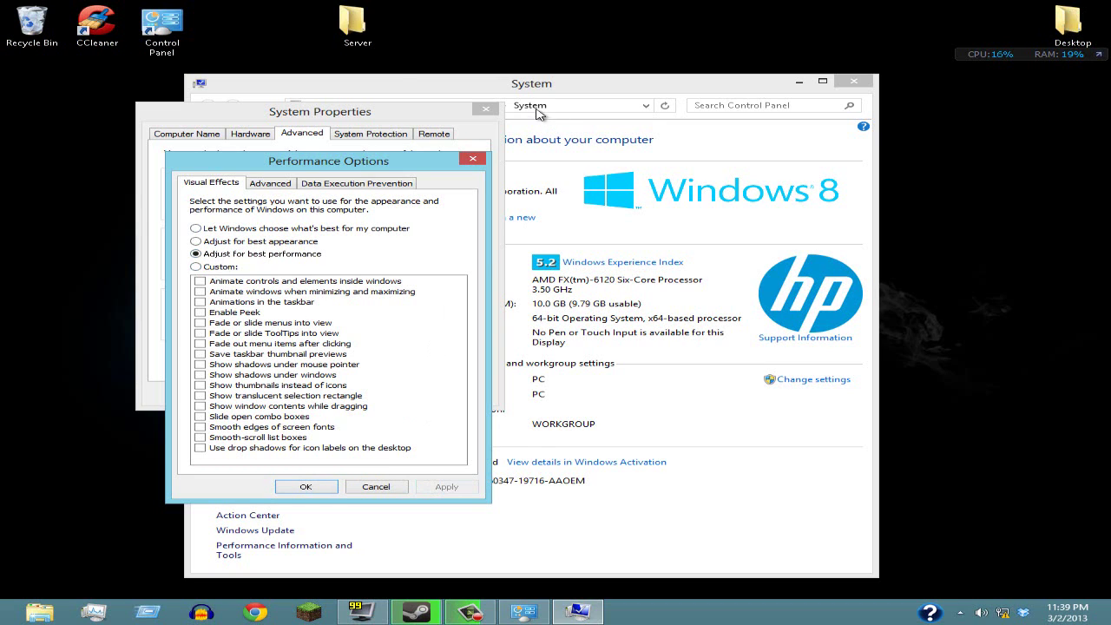
{"action": "left_click_drag", "start_coordinate": [440, 170], "coordinate": [635, 184]}
{"action": "mouse_move", "coordinate": [561, 178]}
{"action": "left_mouse_down"}
{"action": "mouse_move", "coordinate": [717, 129]}
{"action": "mouse_move", "coordinate": [717, 184]}
{"action": "mouse_move", "coordinate": [573, 184]}
{"action": "left_mouse_up"}
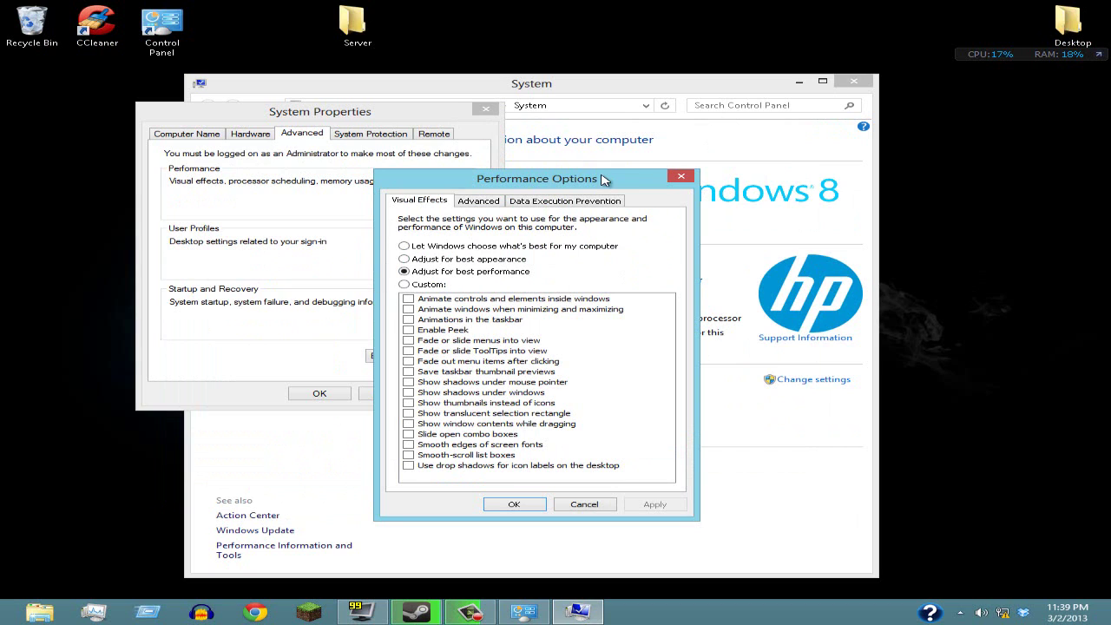
{"action": "left_click_drag", "start_coordinate": [573, 178], "coordinate": [582, 135]}
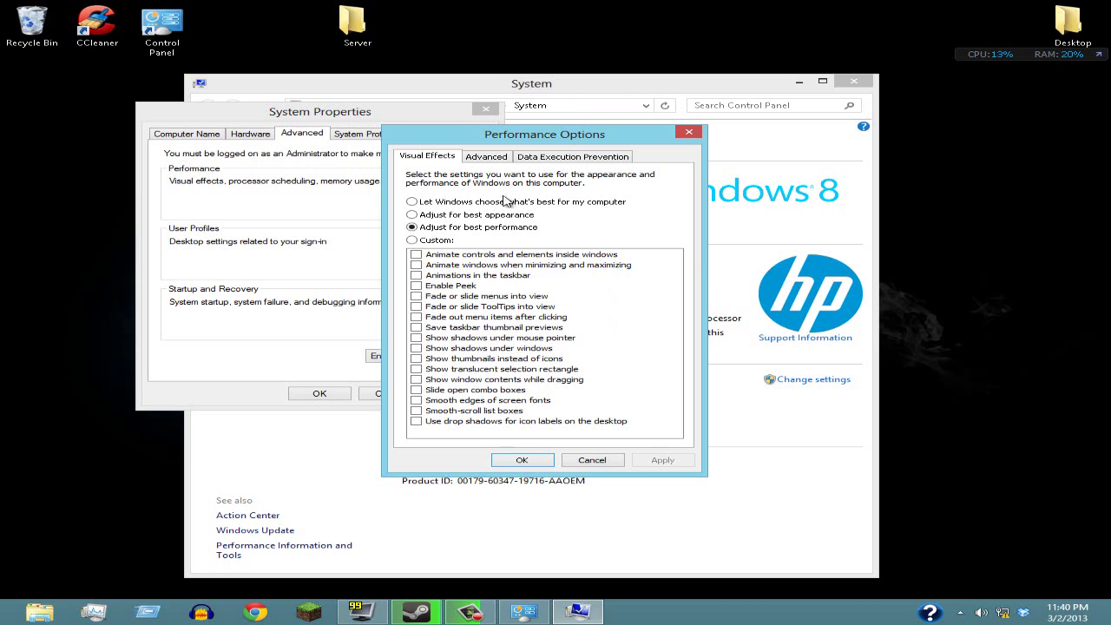
{"action": "left_click_drag", "start_coordinate": [556, 136], "coordinate": [527, 131]}
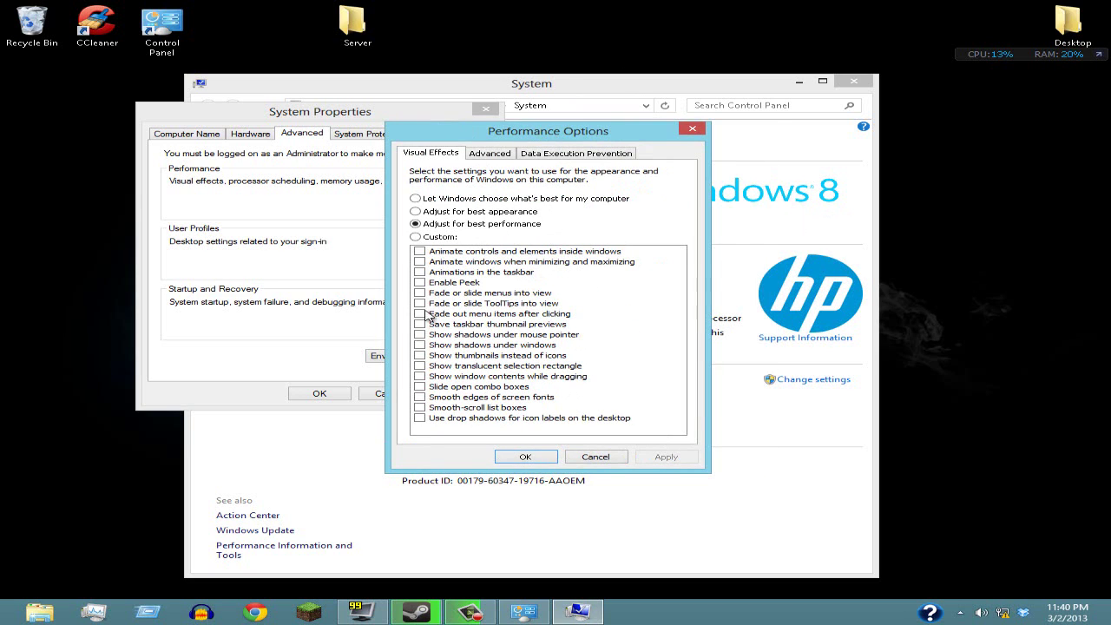
{"action": "left_click", "coordinate": [420, 408]}
{"action": "left_click", "coordinate": [420, 418]}
{"action": "left_click", "coordinate": [420, 408]}
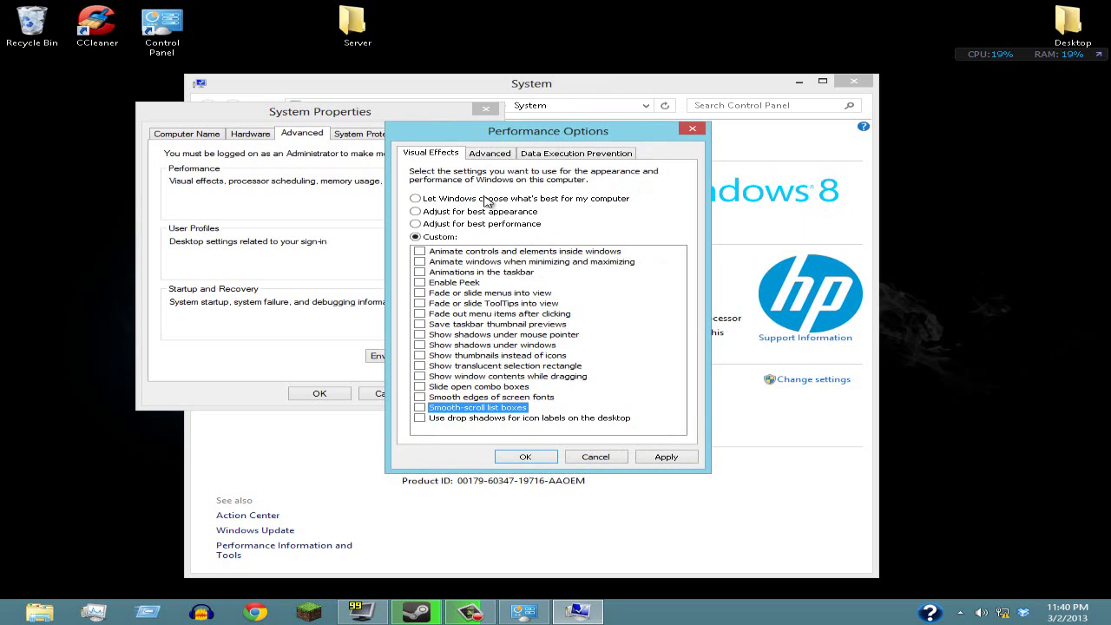
{"action": "mouse_move", "coordinate": [509, 139]}
{"action": "left_mouse_down"}
{"action": "mouse_move", "coordinate": [570, 136]}
{"action": "mouse_move", "coordinate": [477, 140]}
{"action": "mouse_move", "coordinate": [528, 143]}
{"action": "left_mouse_up"}
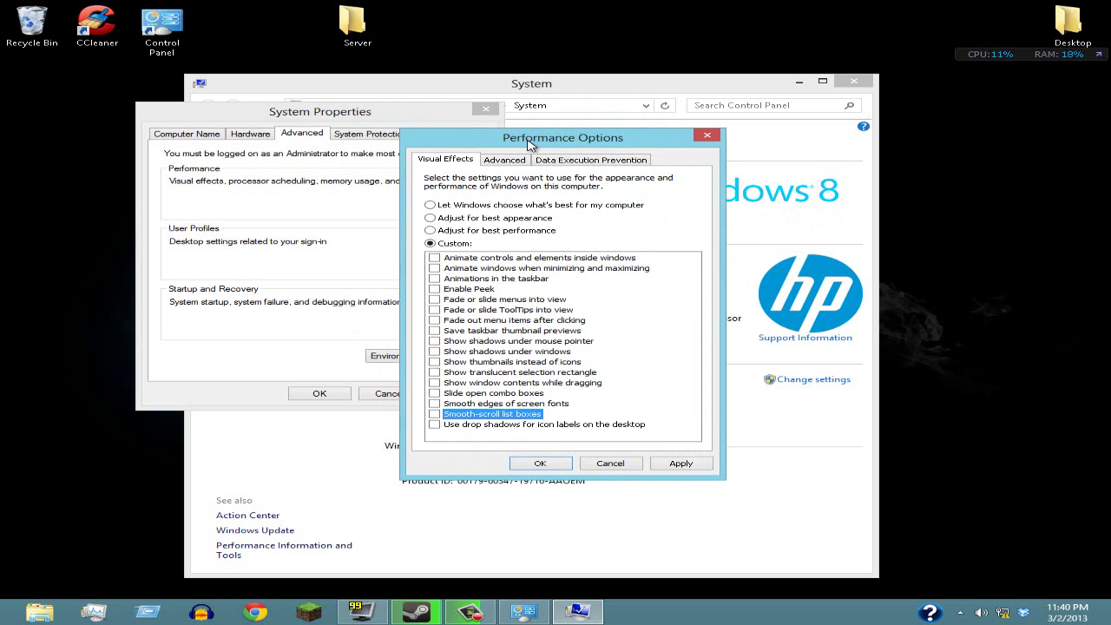
- Reapply best performance, then switch to Adjust for best appearance and confirm with OK
{"action": "left_click", "coordinate": [538, 83]}
{"action": "left_click_drag", "start_coordinate": [612, 87], "coordinate": [593, 193]}
{"action": "left_click", "coordinate": [573, 154]}
{"action": "left_click_drag", "start_coordinate": [571, 139], "coordinate": [574, 123]}
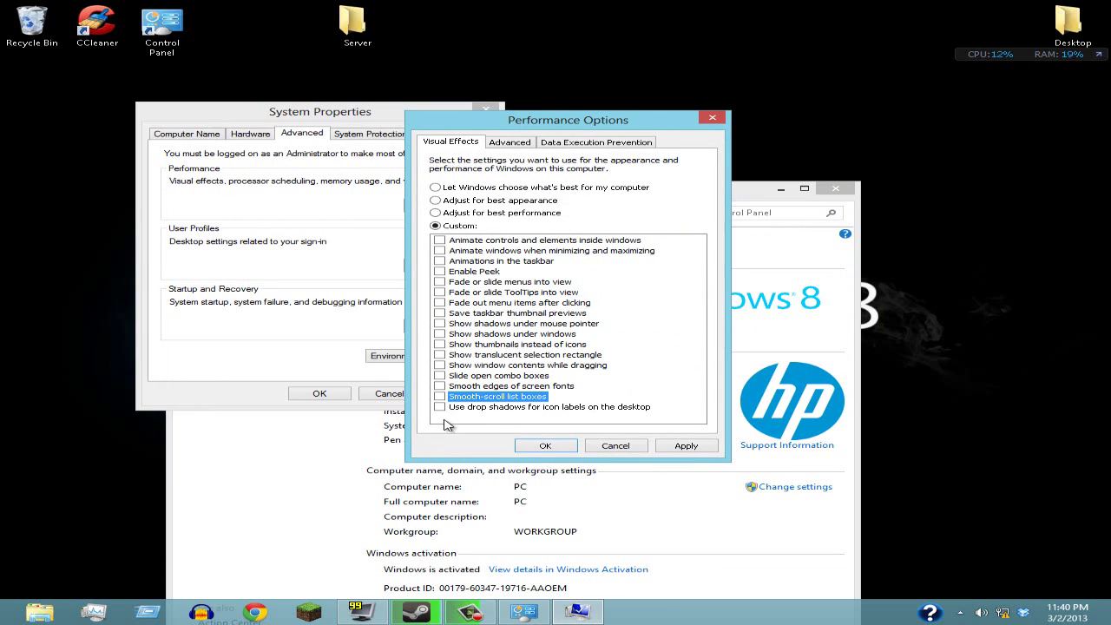
{"action": "left_click", "coordinate": [442, 213]}
{"action": "left_click", "coordinate": [684, 447]}
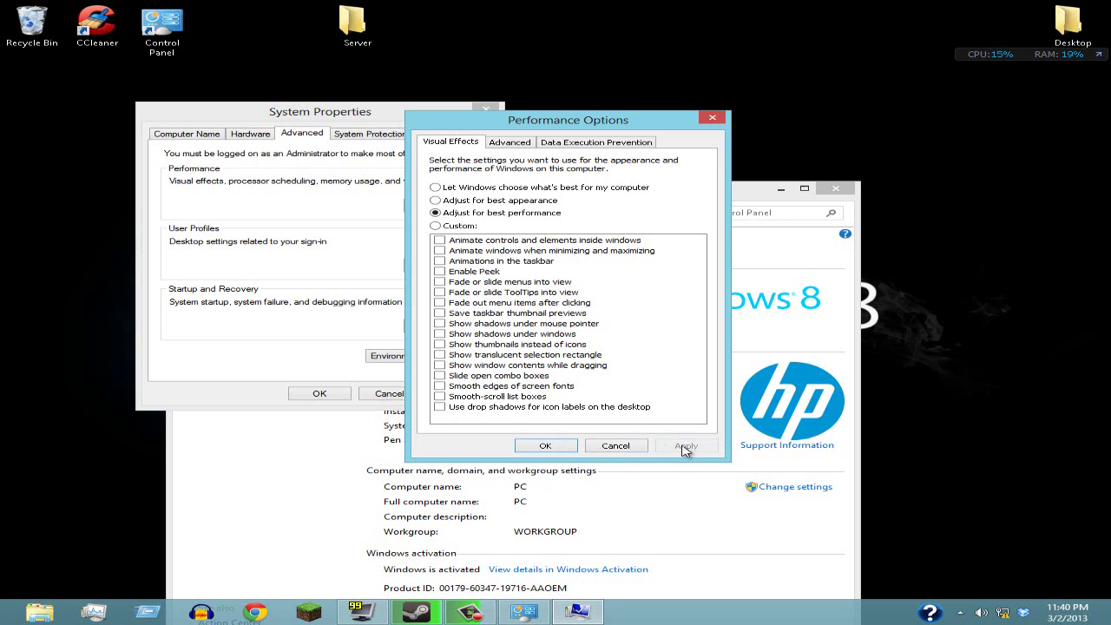
{"action": "left_click", "coordinate": [436, 201]}
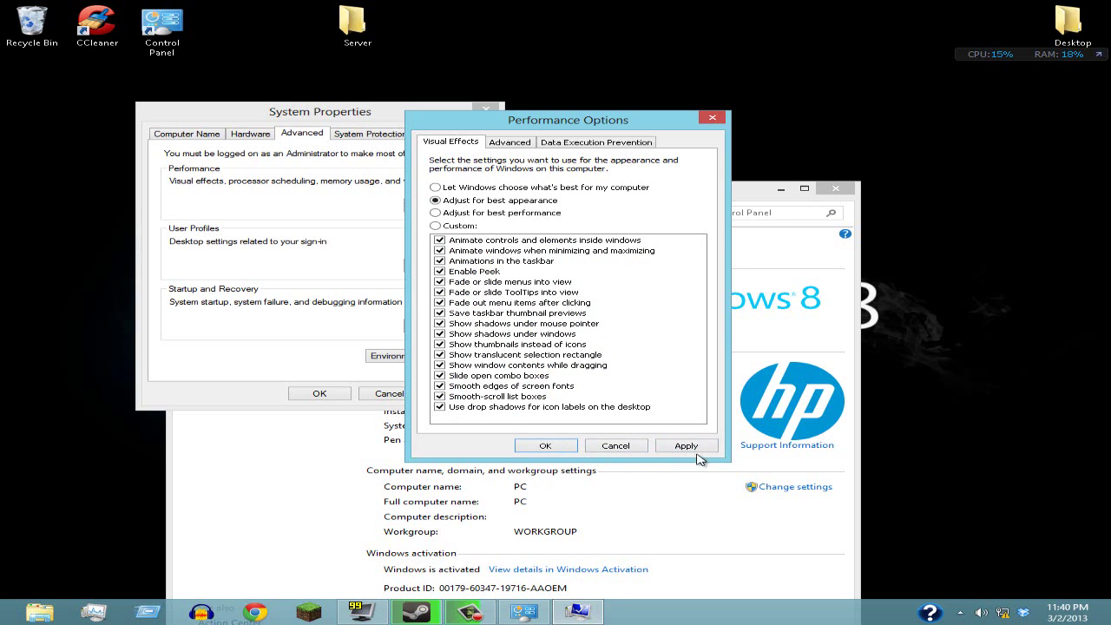
{"action": "left_click", "coordinate": [556, 447]}
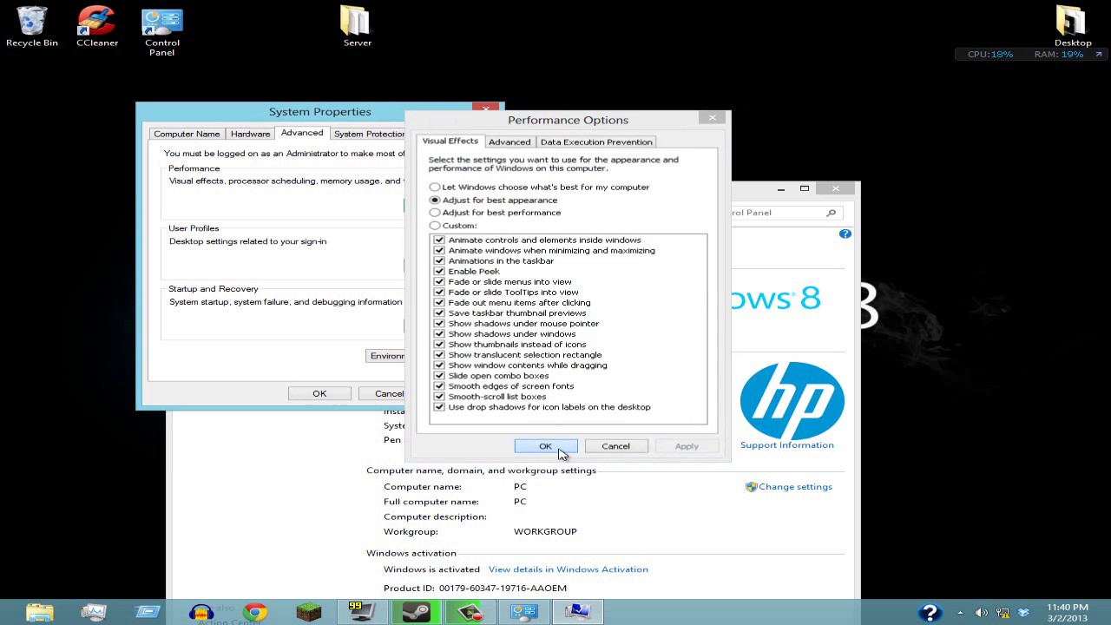
- Close the System Properties and System windows
{"action": "left_click", "coordinate": [487, 110]}
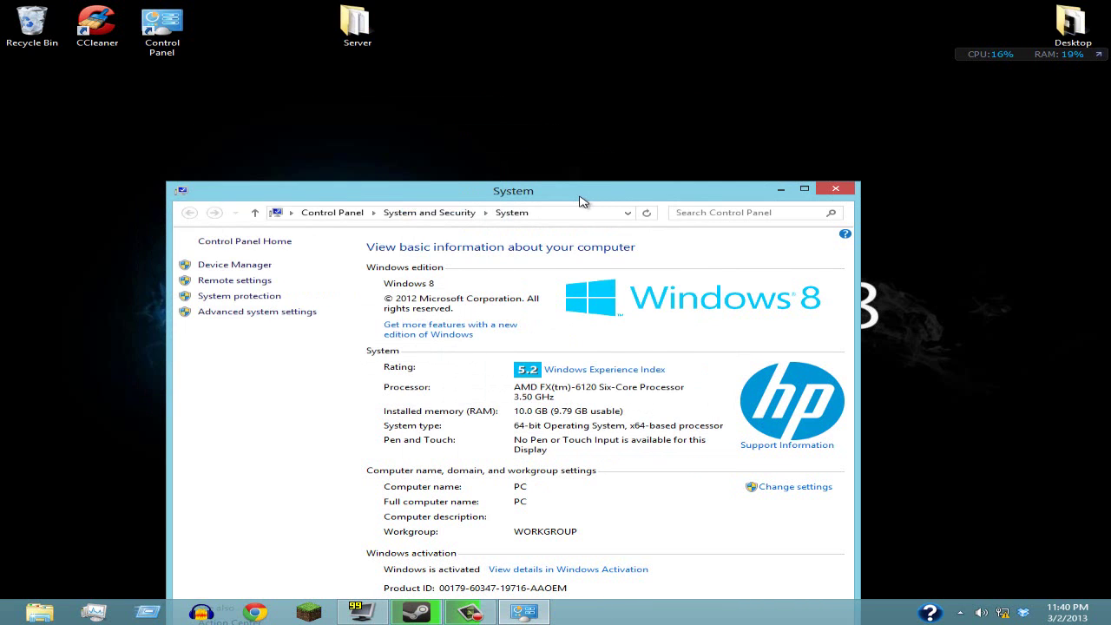
{"action": "left_click_drag", "start_coordinate": [580, 196], "coordinate": [581, 182]}
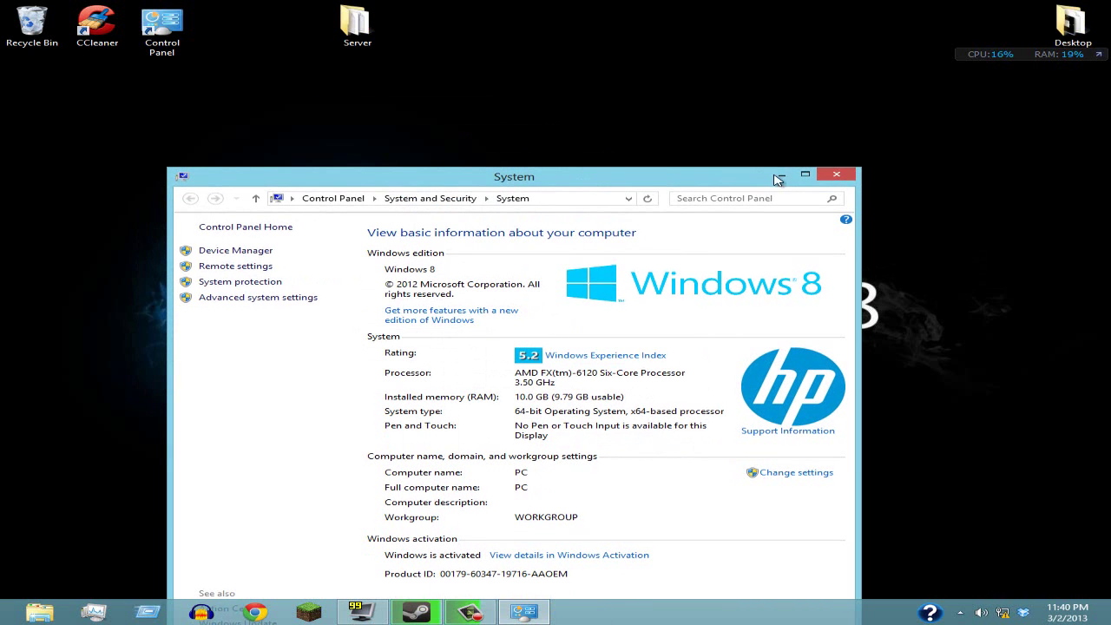
{"action": "left_click", "coordinate": [838, 178]}
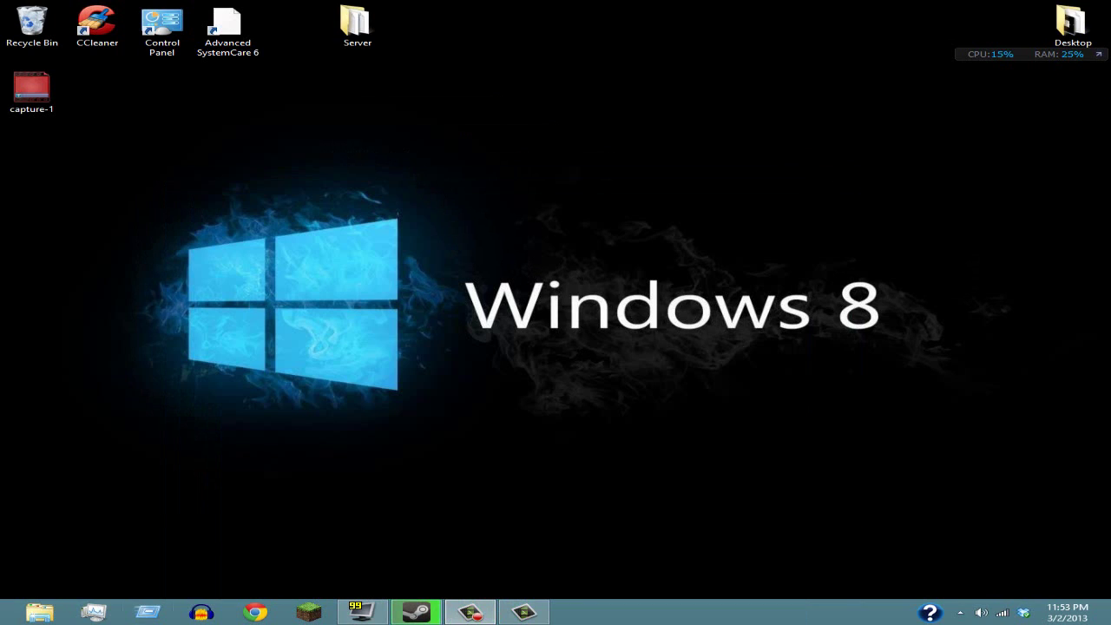
- Search Google for 'ccleaner' in Chrome and open Piriform's CCleaner page
{"action": "left_click", "coordinate": [254, 612]}
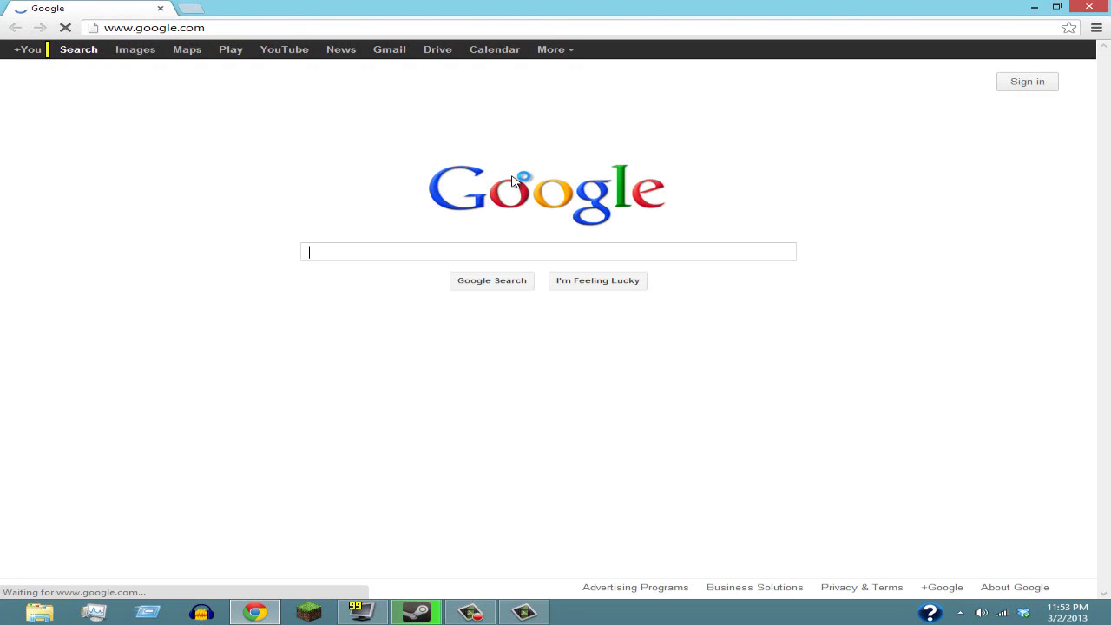
{"action": "type", "text": "p"}
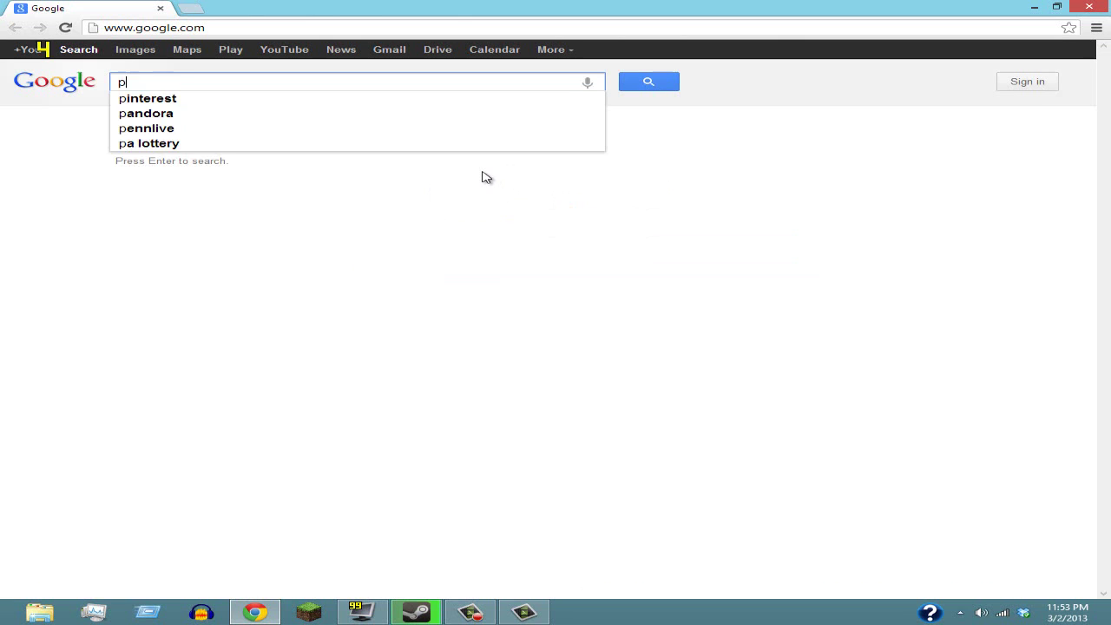
{"action": "key", "text": "BackSpace"}
{"action": "type", "text": "ccleaner"}
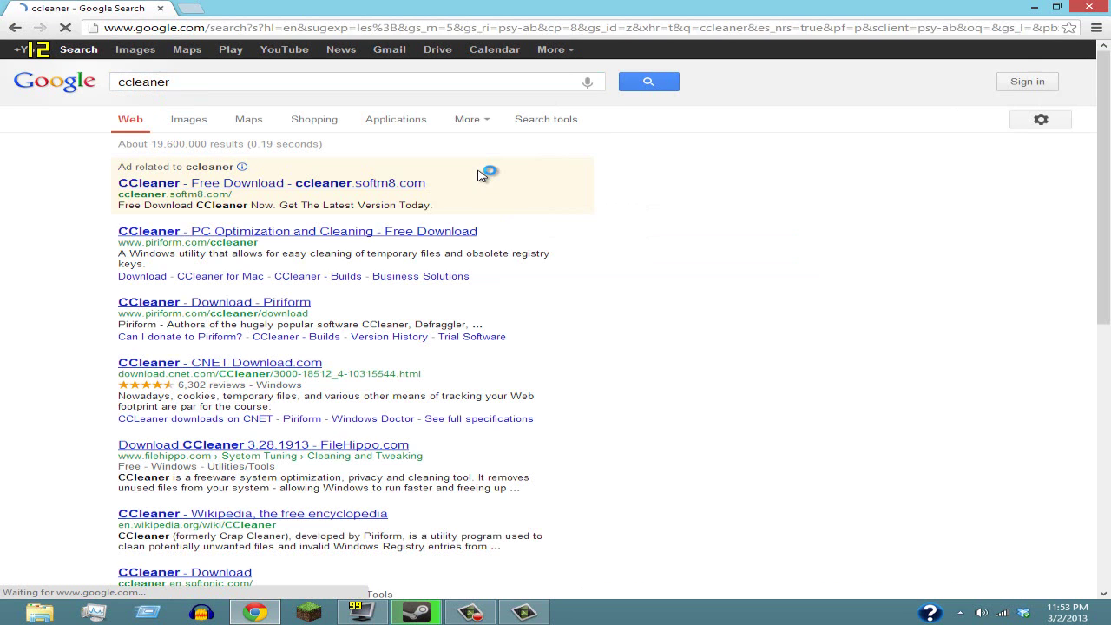
{"action": "key", "text": "Return"}
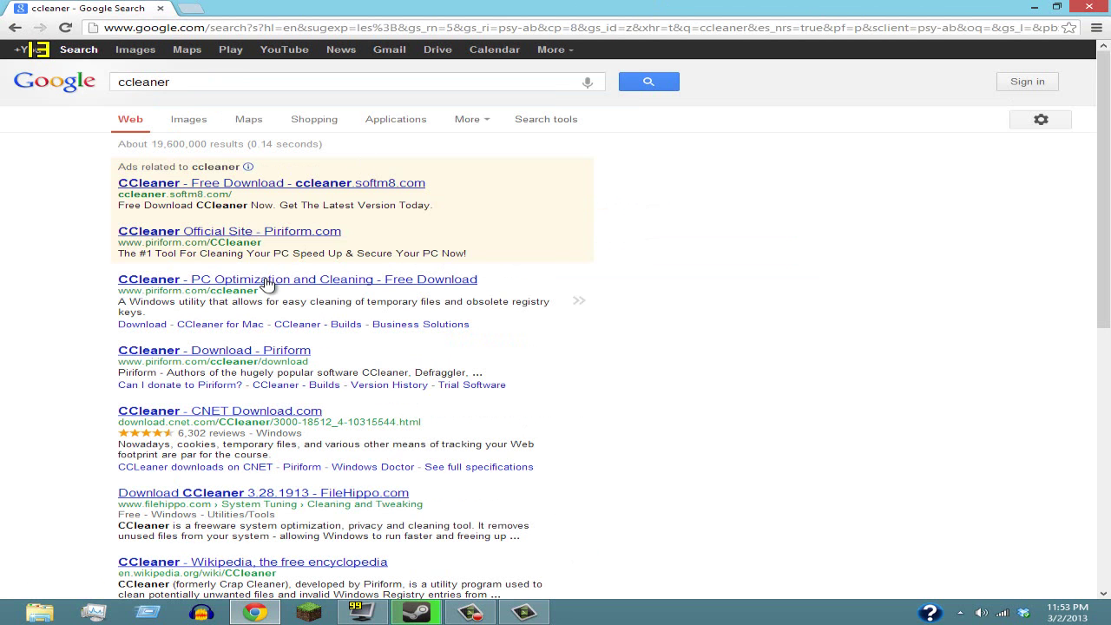
{"action": "left_click", "coordinate": [191, 279]}
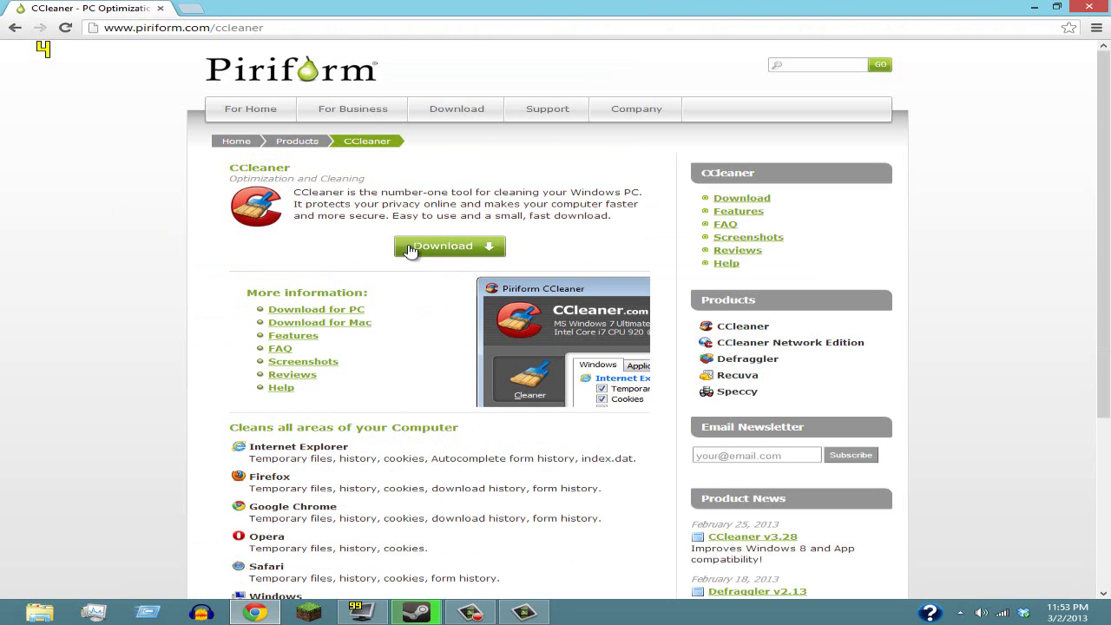
- Start the free CCleaner download via Download.com, discard the installer, and open a new tab
{"action": "left_click", "coordinate": [439, 247]}
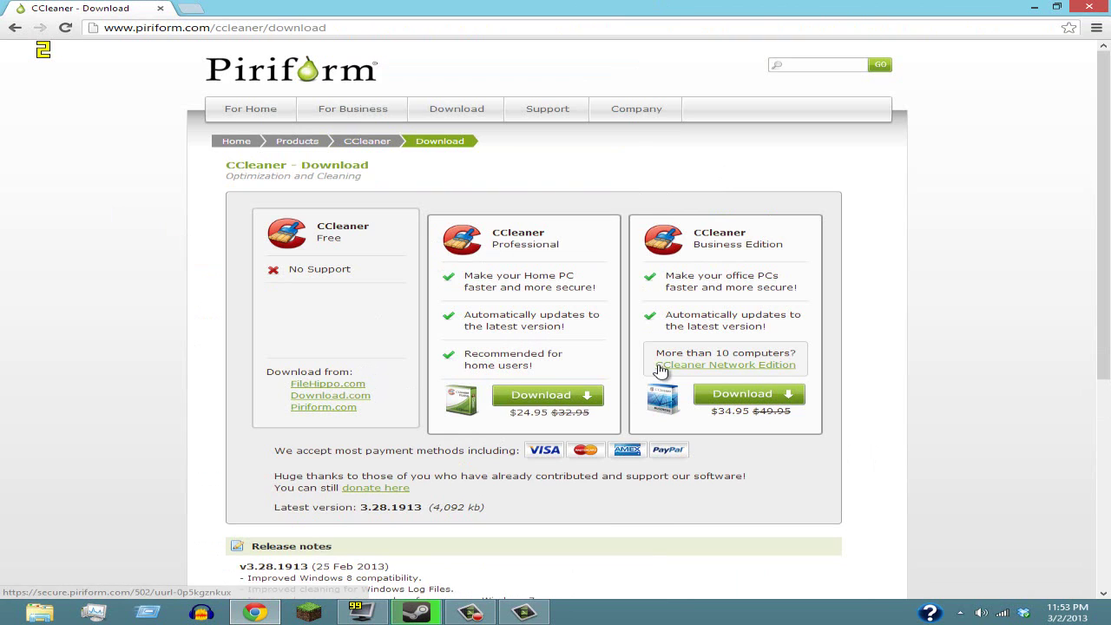
{"action": "left_click", "coordinate": [333, 396]}
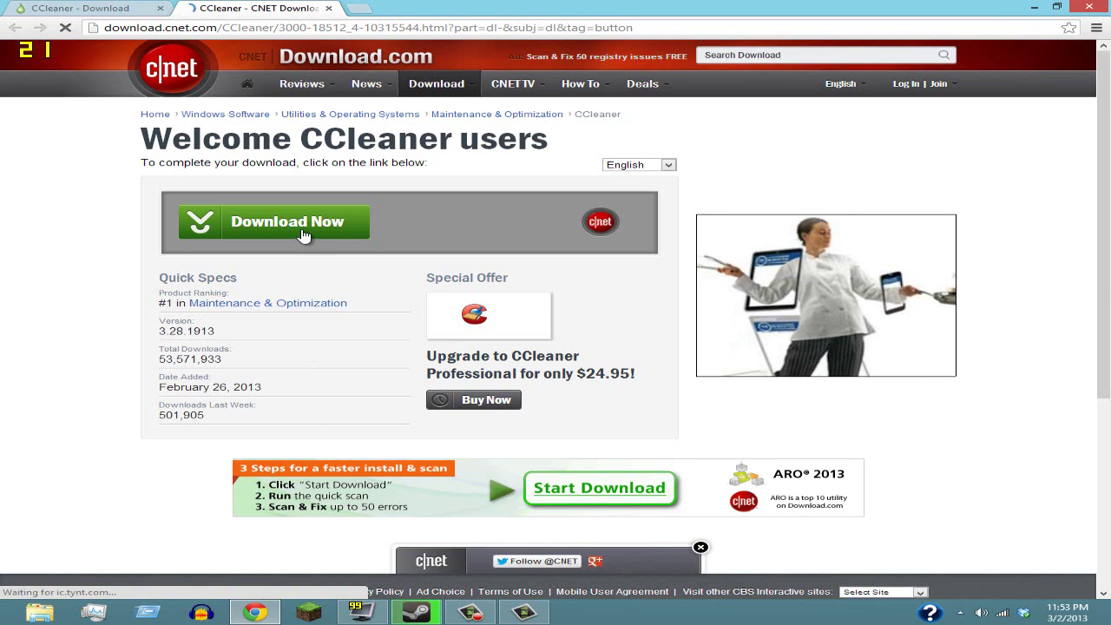
{"action": "left_click", "coordinate": [306, 236]}
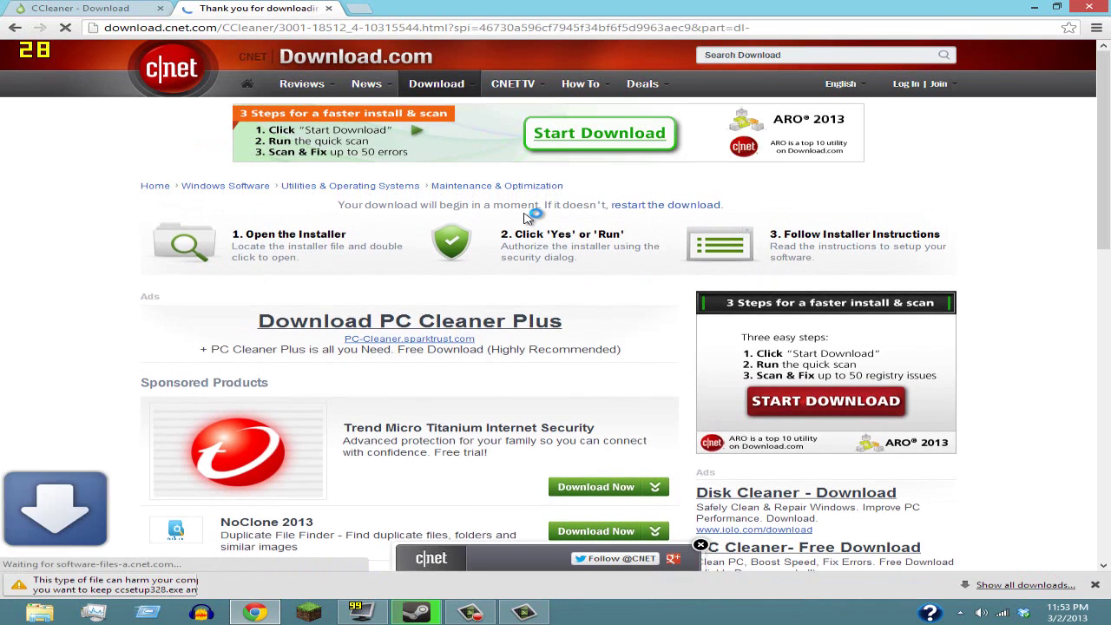
{"action": "left_click", "coordinate": [348, 586]}
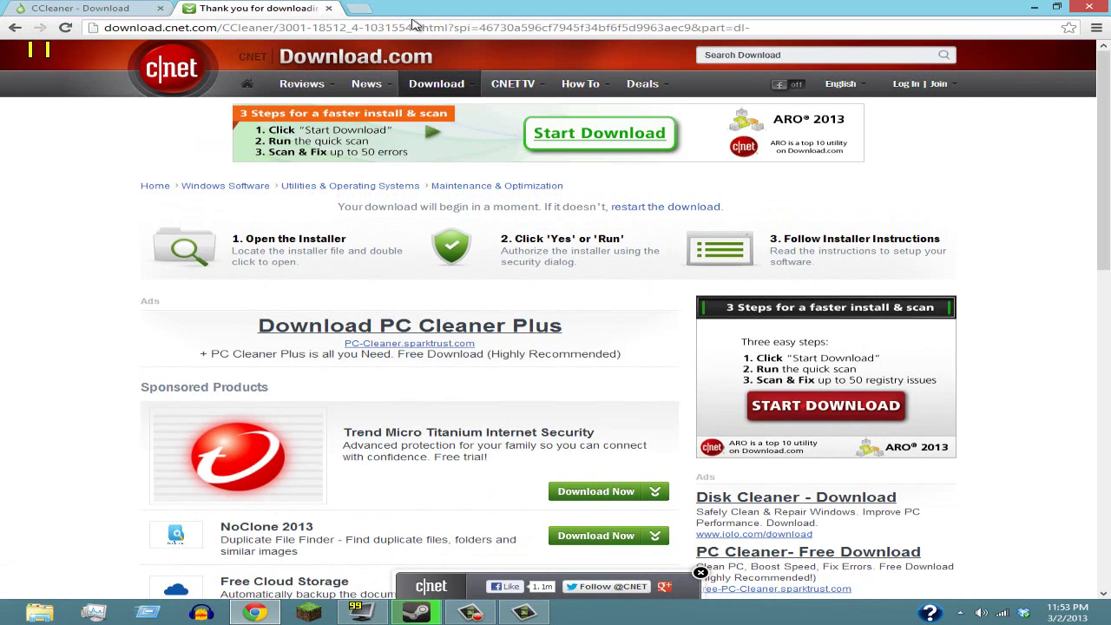
{"action": "left_click", "coordinate": [329, 8]}
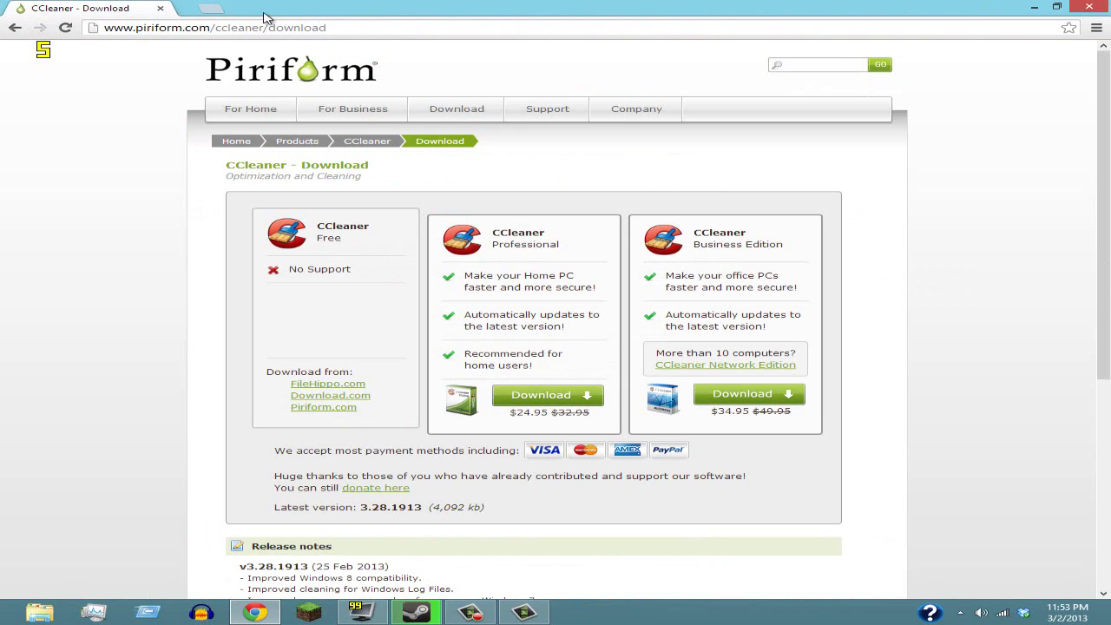
{"action": "left_click", "coordinate": [197, 11]}
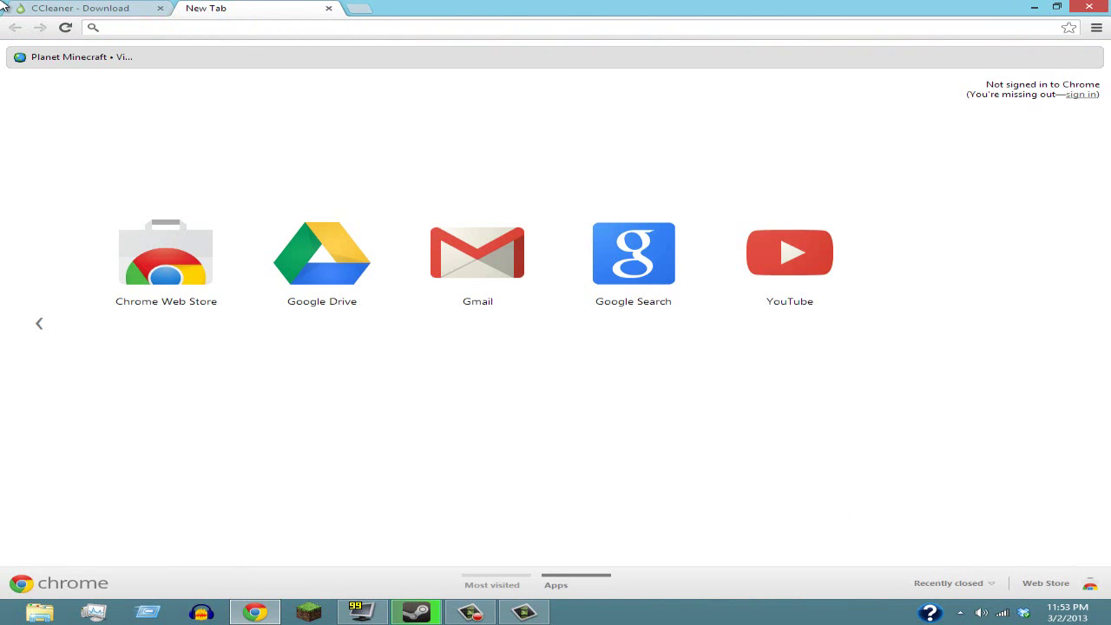
- Search 'advanced system care', open the Softonic Ultimate 6 result, and discard its installer download
{"action": "type", "text": "advanced "}
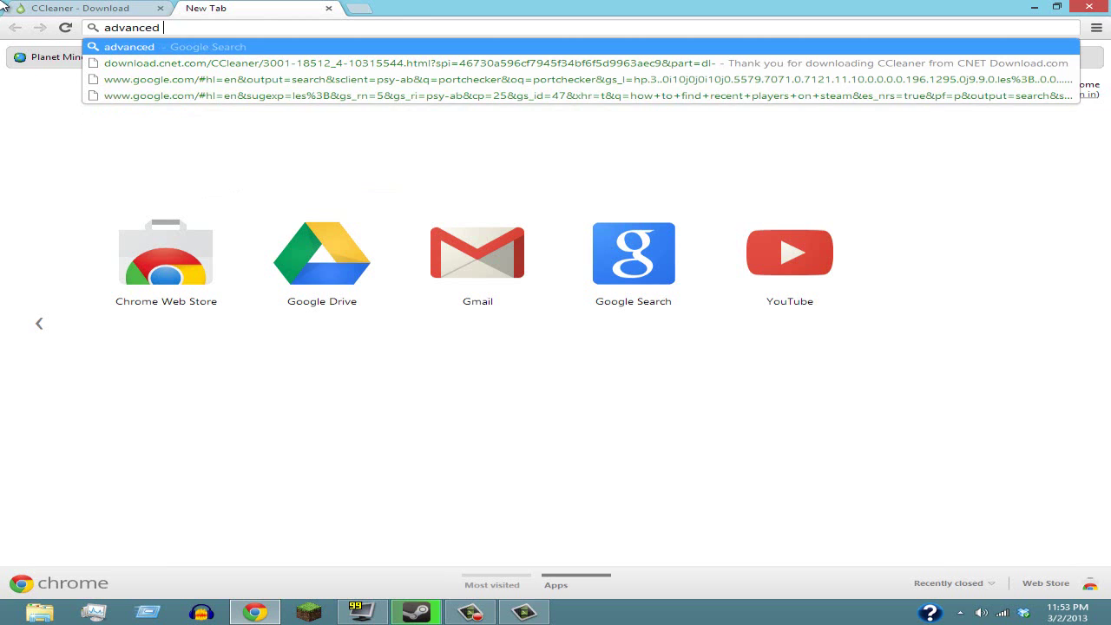
{"action": "type", "text": "system"}
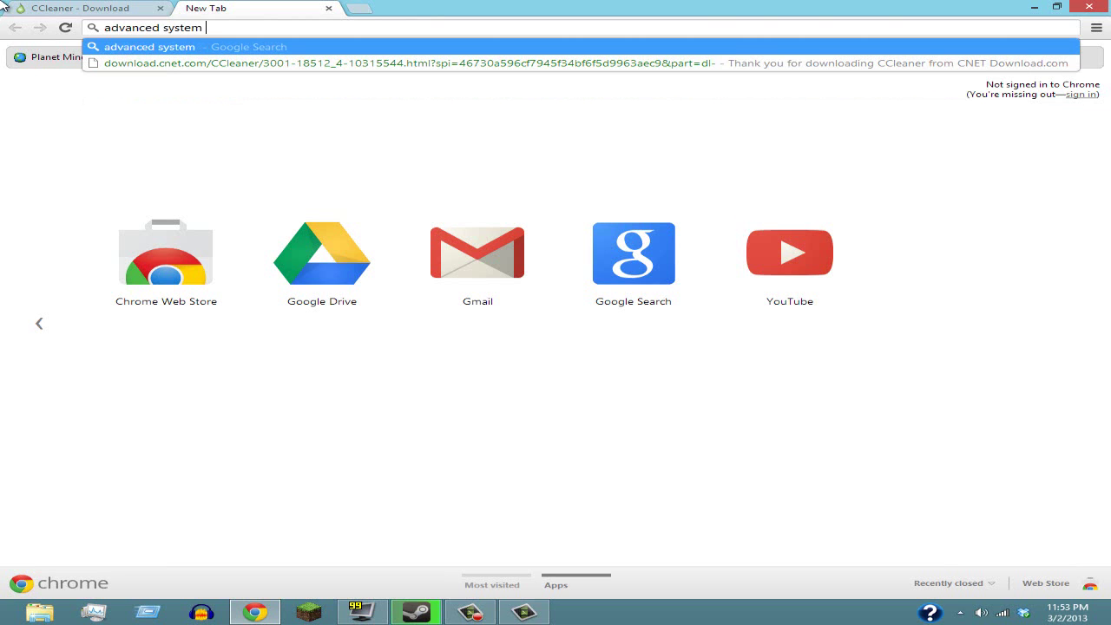
{"action": "type", "text": " care"}
{"action": "key", "text": "Return"}
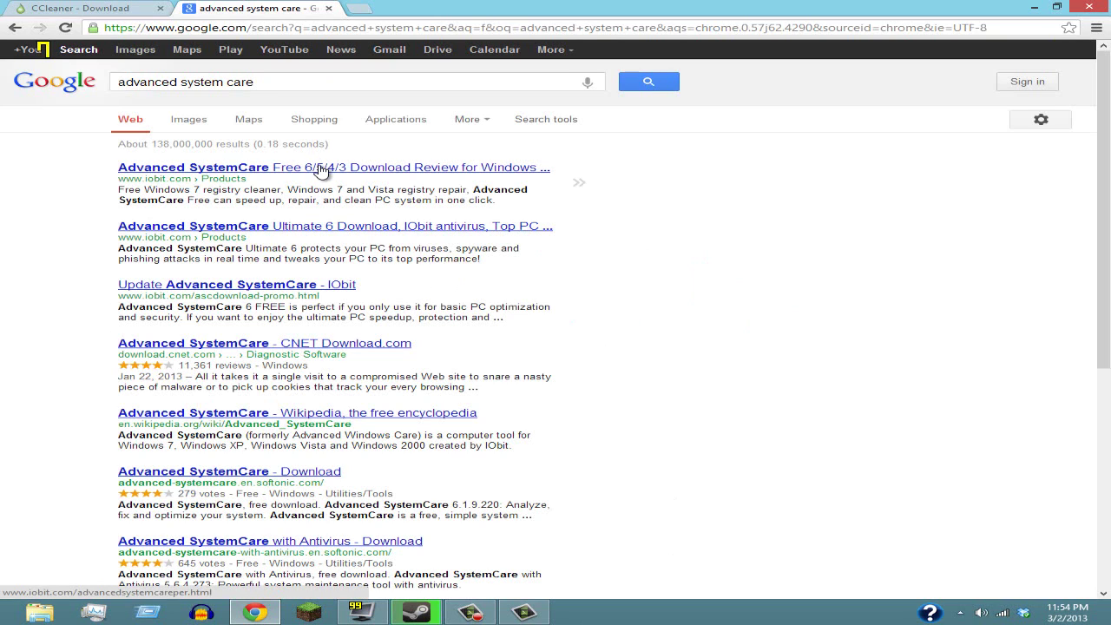
{"action": "left_click", "coordinate": [281, 226]}
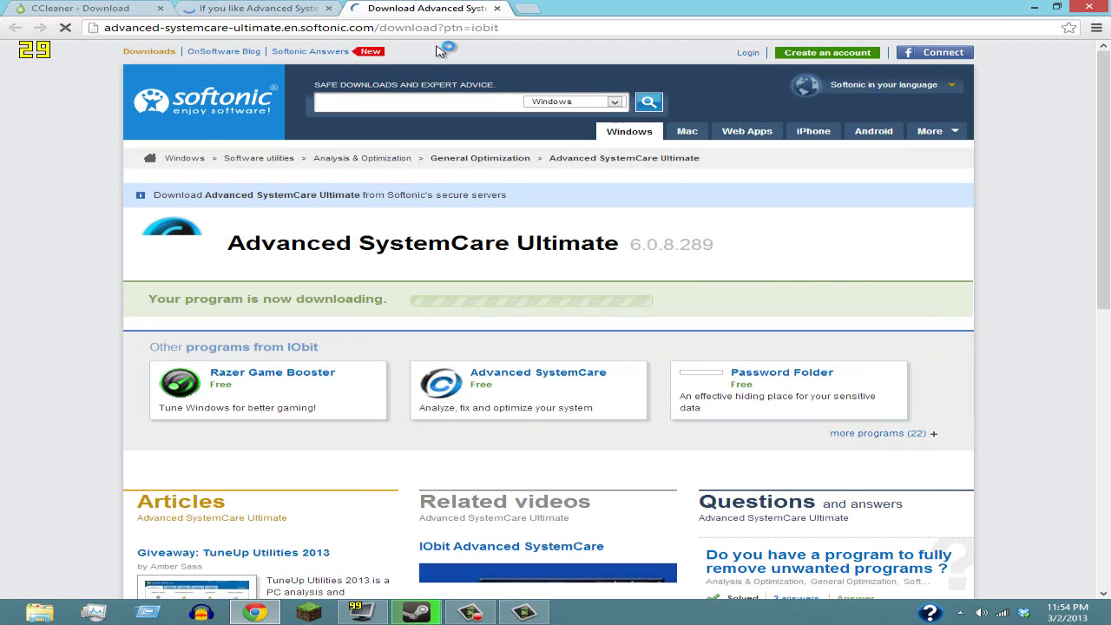
{"action": "scroll", "coordinate": [439, 50], "scroll_direction": "down", "scroll_amount": 1}
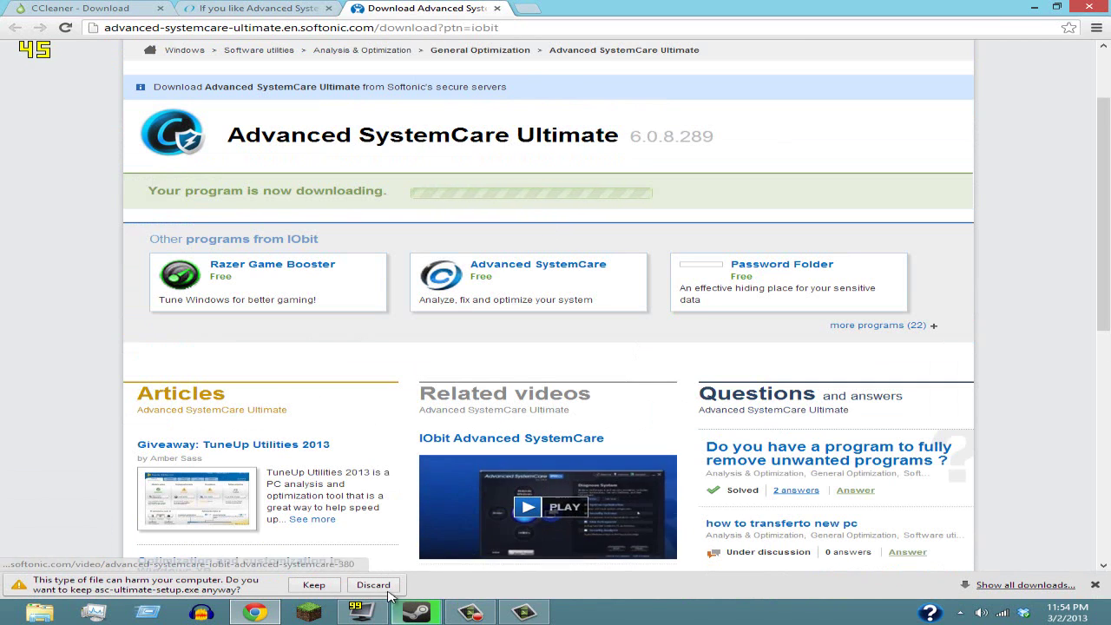
{"action": "left_click", "coordinate": [374, 586]}
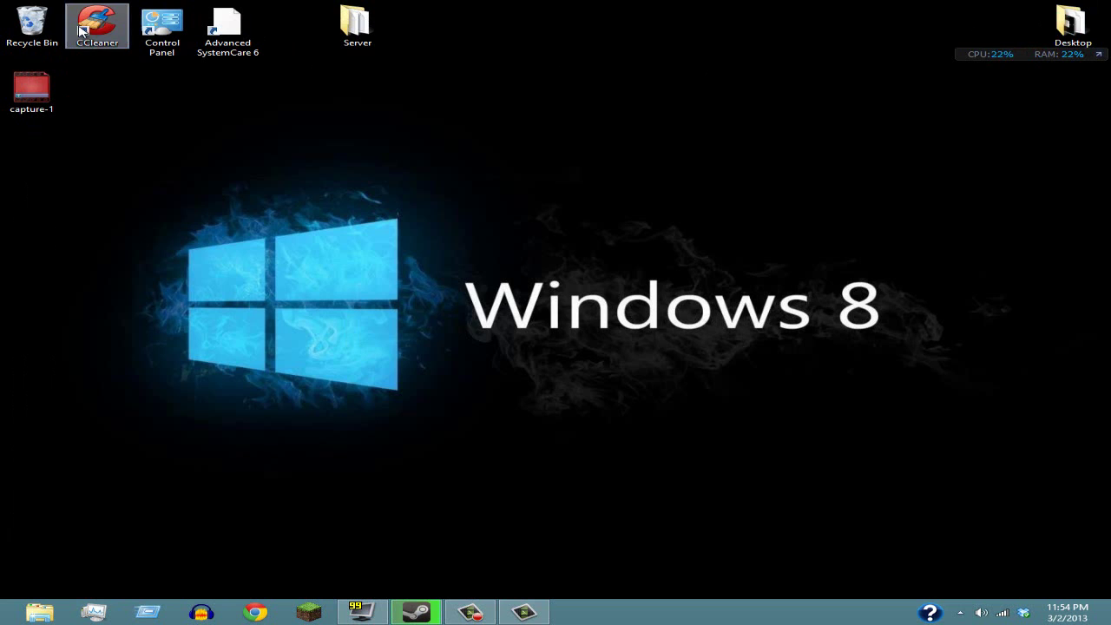
- Launch CCleaner from the desktop icon and maximize its window
{"action": "double_click", "coordinate": [81, 30]}
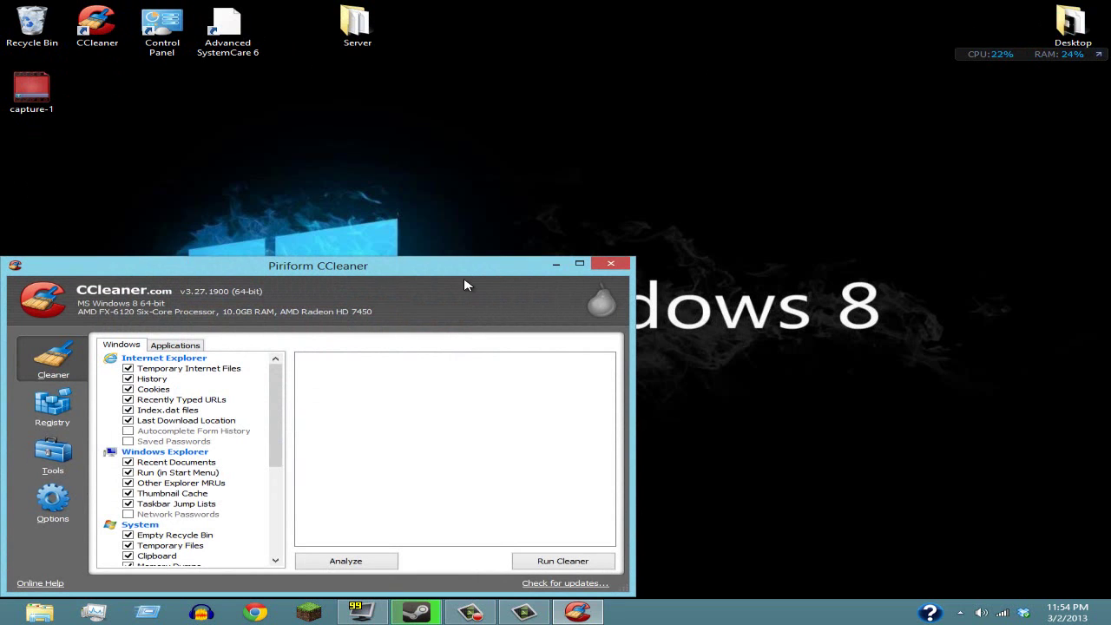
{"action": "left_click_drag", "start_coordinate": [406, 265], "coordinate": [616, 140]}
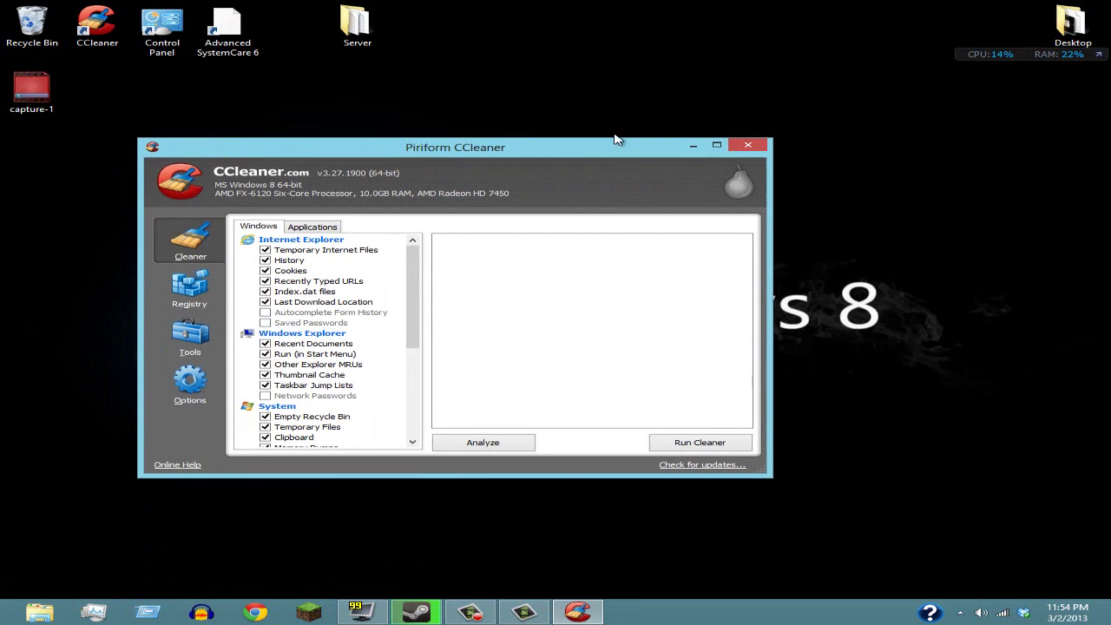
{"action": "left_click", "coordinate": [715, 144]}
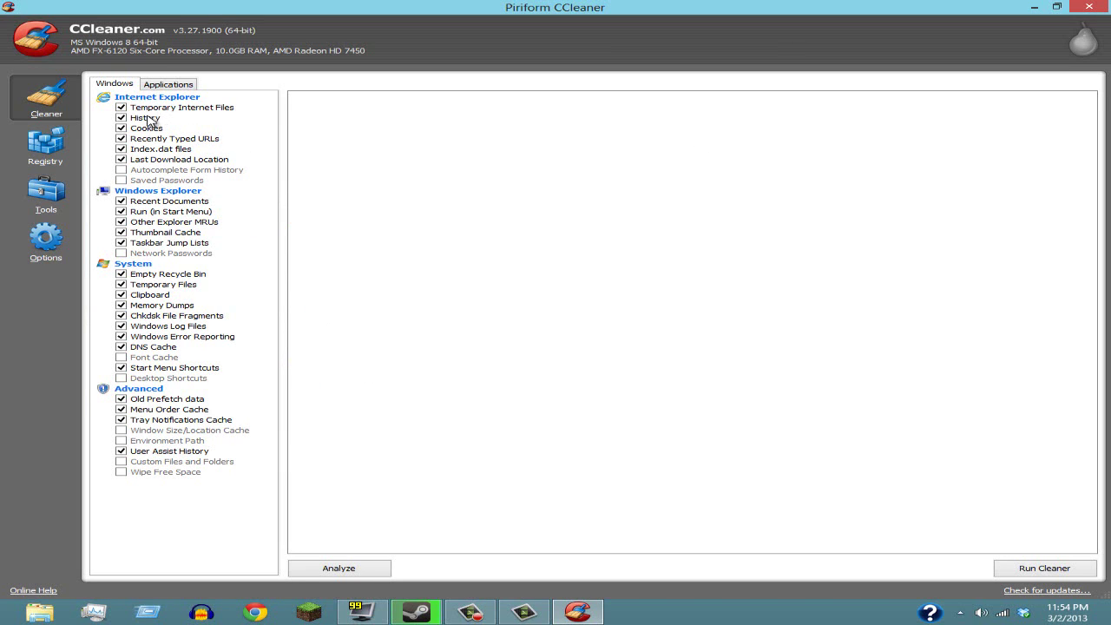
- Toggle Autocomplete Form History, Saved Passwords and Wipe Free Space, accepting the warnings, leaving them unticked
{"action": "left_click", "coordinate": [121, 171]}
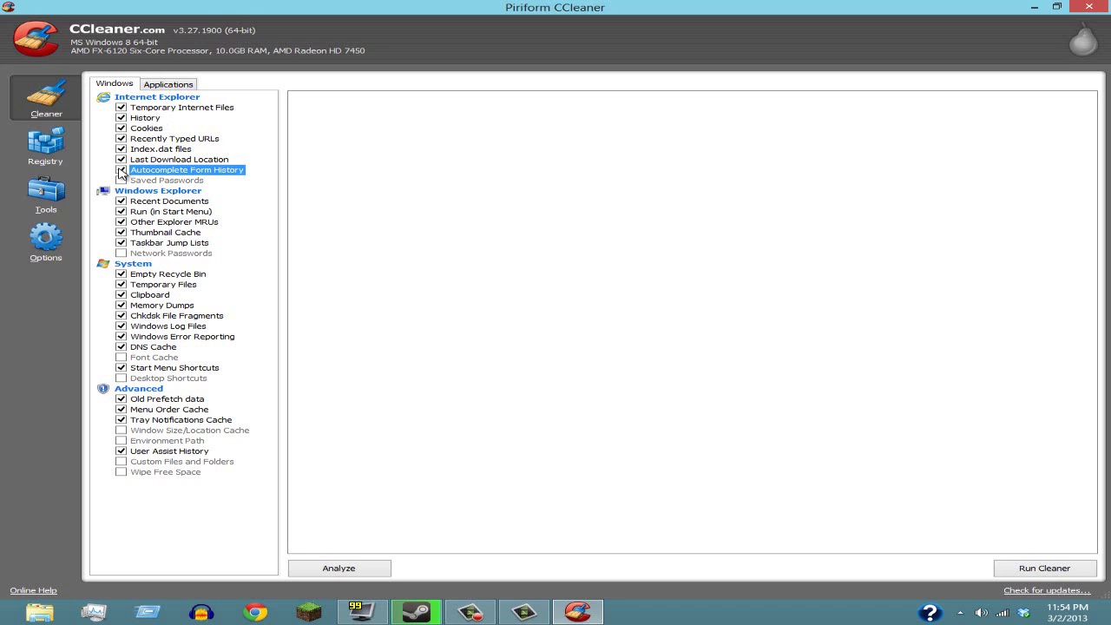
{"action": "left_click", "coordinate": [121, 181]}
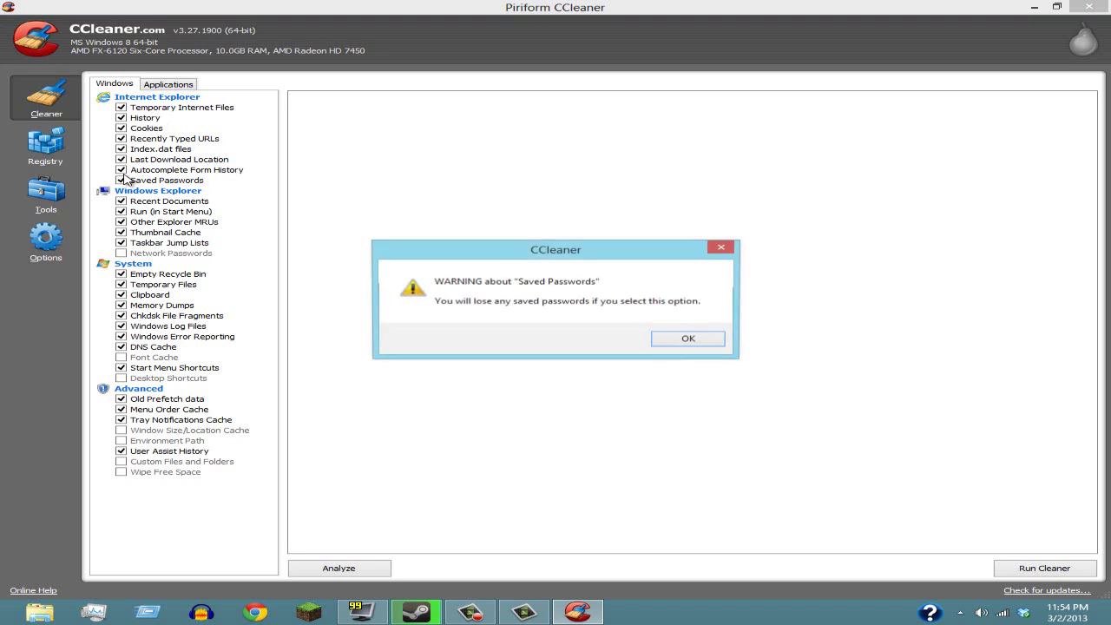
{"action": "left_click", "coordinate": [683, 339]}
{"action": "left_click", "coordinate": [121, 171]}
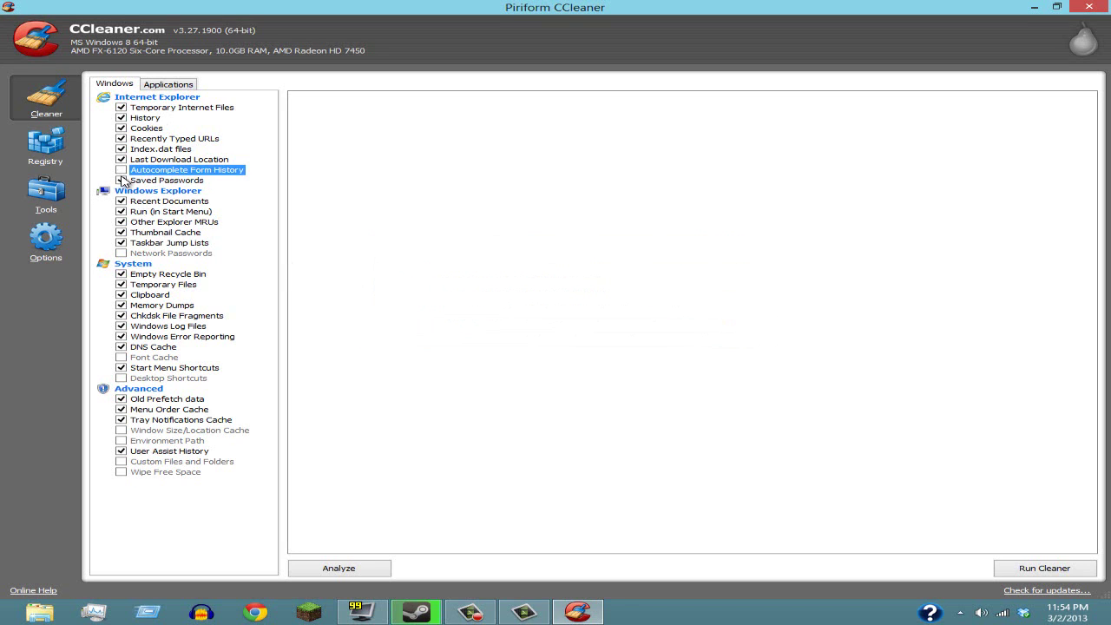
{"action": "left_click", "coordinate": [121, 180]}
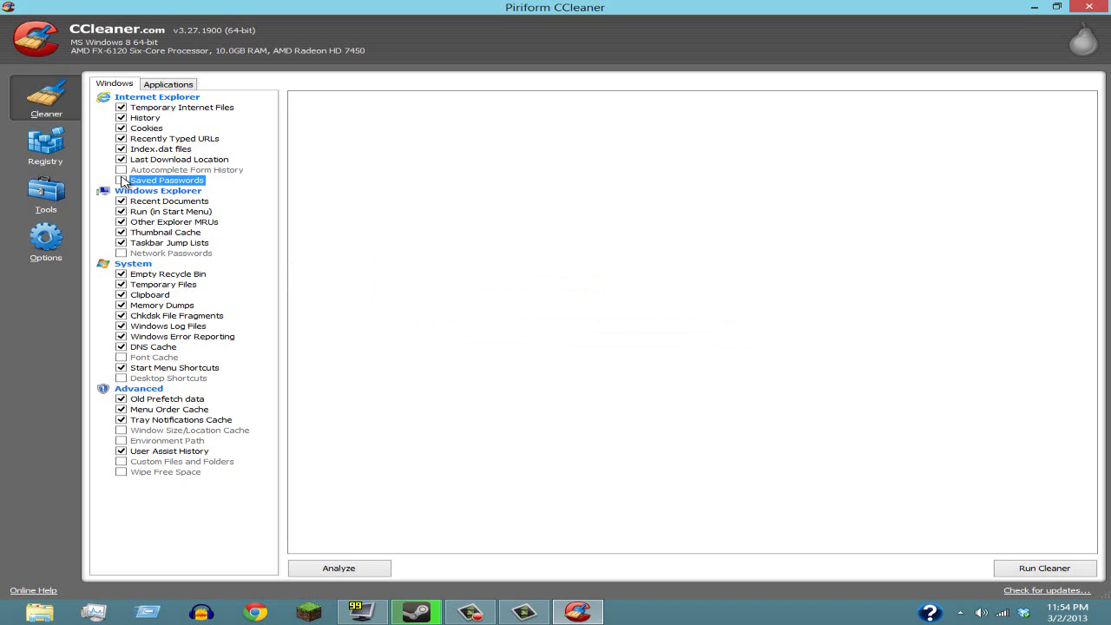
{"action": "left_click", "coordinate": [120, 358]}
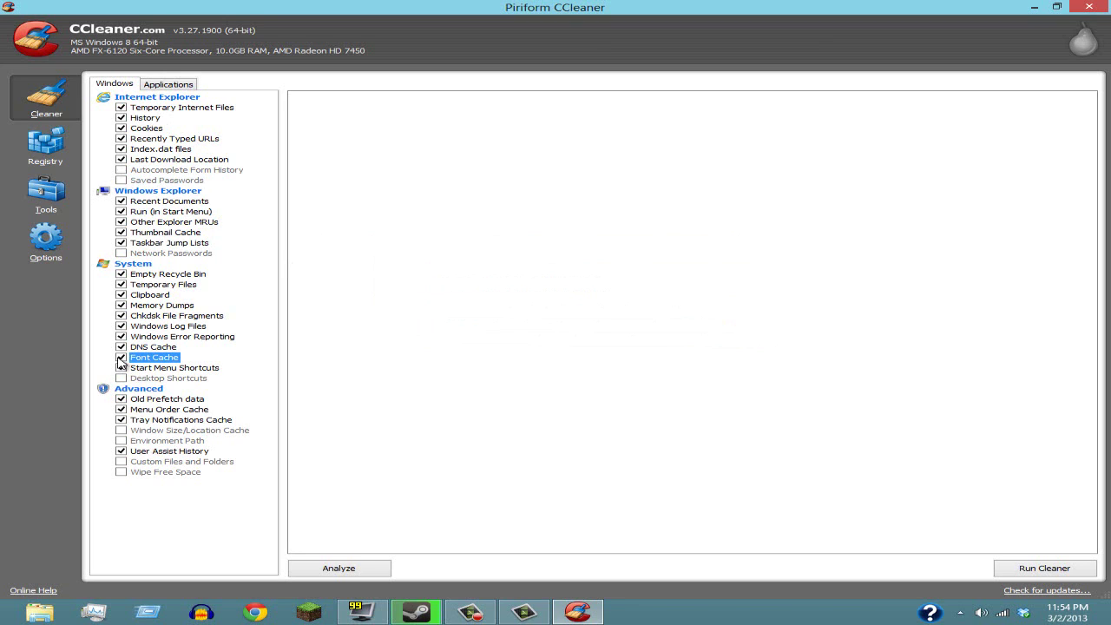
{"action": "left_click", "coordinate": [124, 473]}
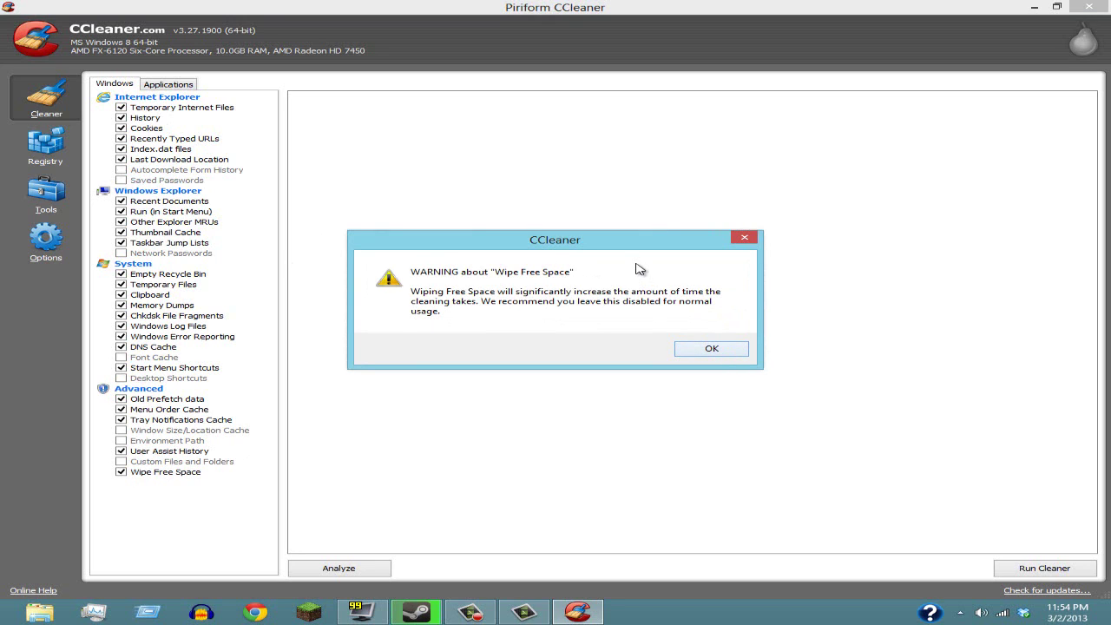
{"action": "left_click", "coordinate": [706, 349]}
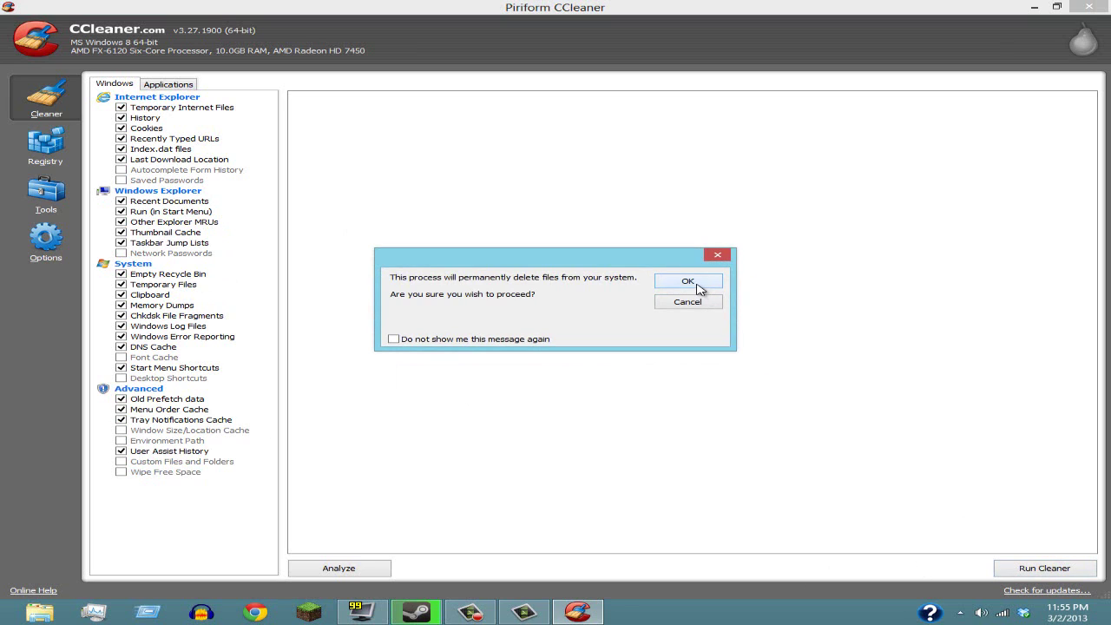
- Confirm deletion to clean 1,146 MB, browse the Registry and Tools pages, then close CCleaner
{"action": "left_click", "coordinate": [698, 285]}
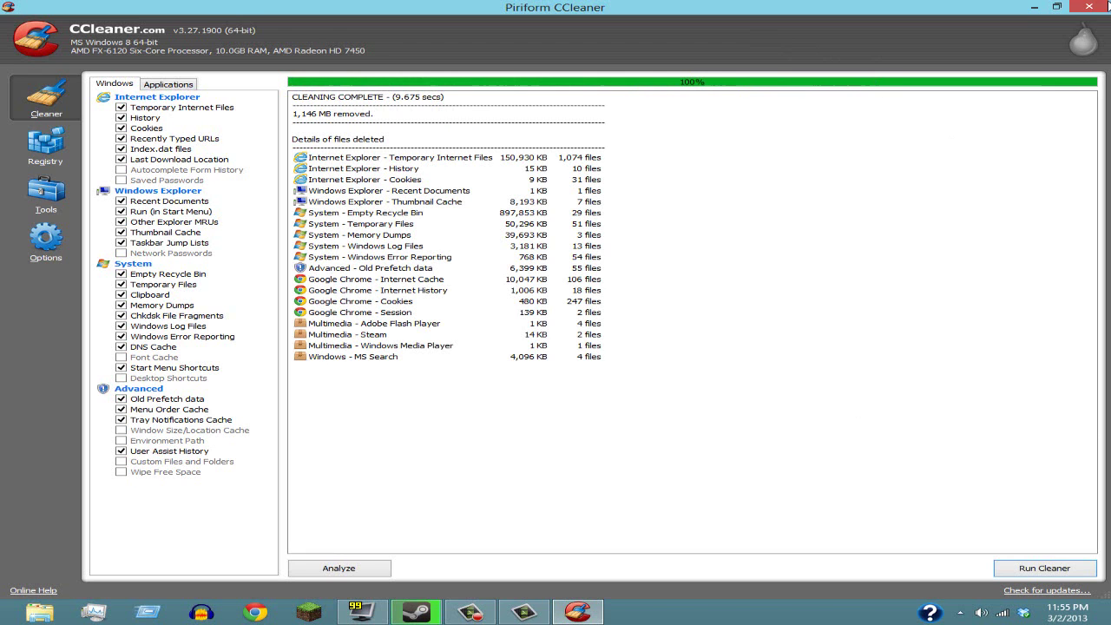
{"action": "left_click", "coordinate": [43, 150]}
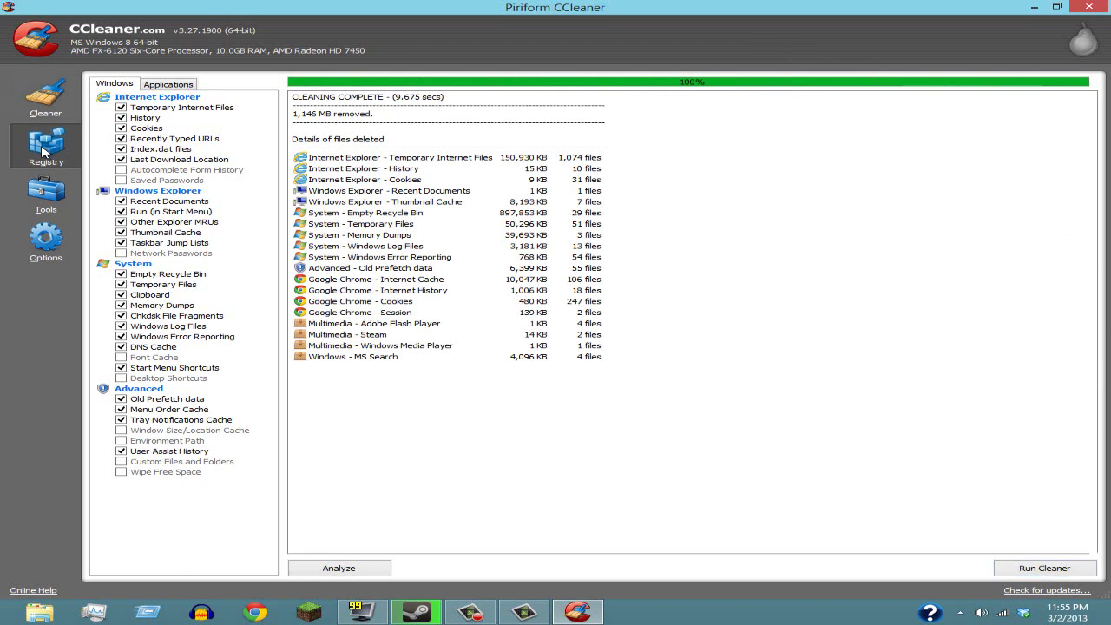
{"action": "left_click", "coordinate": [46, 195]}
{"action": "left_click", "coordinate": [47, 165]}
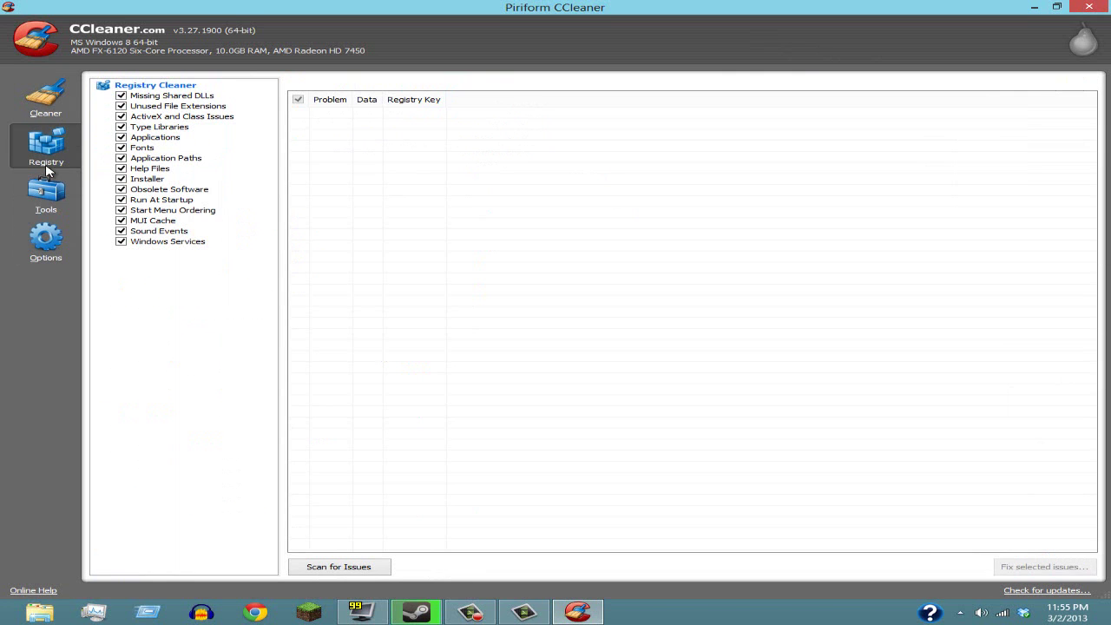
{"action": "left_click", "coordinate": [46, 194]}
{"action": "left_click", "coordinate": [48, 152]}
{"action": "left_click", "coordinate": [46, 194]}
{"action": "left_click", "coordinate": [52, 154]}
{"action": "left_click", "coordinate": [1084, 7]}
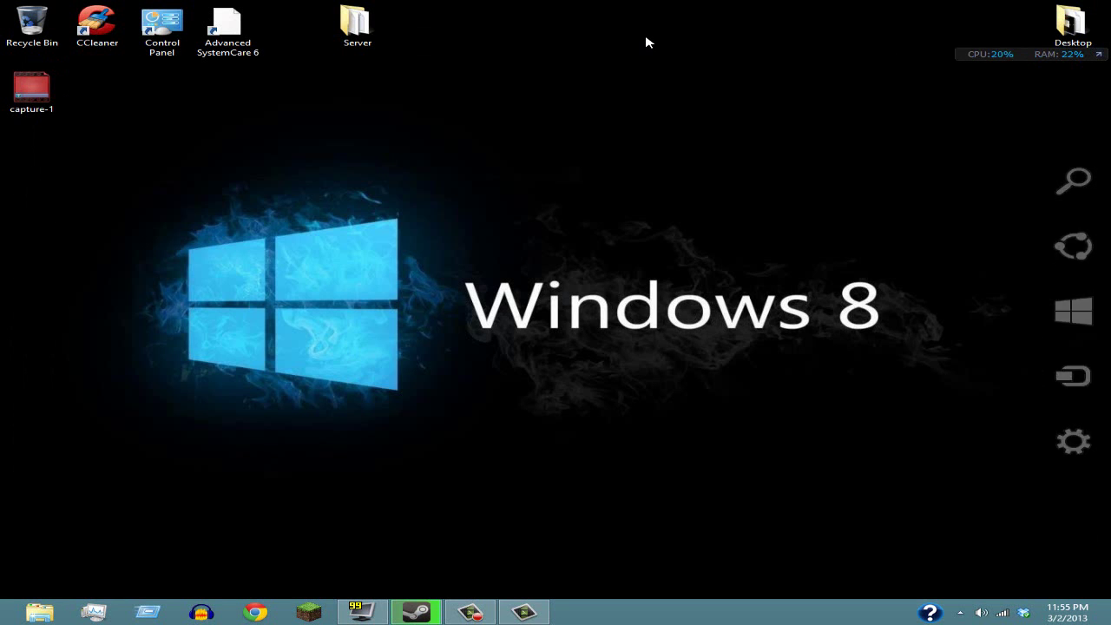
- Launch Advanced SystemCare 6 from the desktop and approve the UAC prompt
{"action": "double_click", "coordinate": [236, 28]}
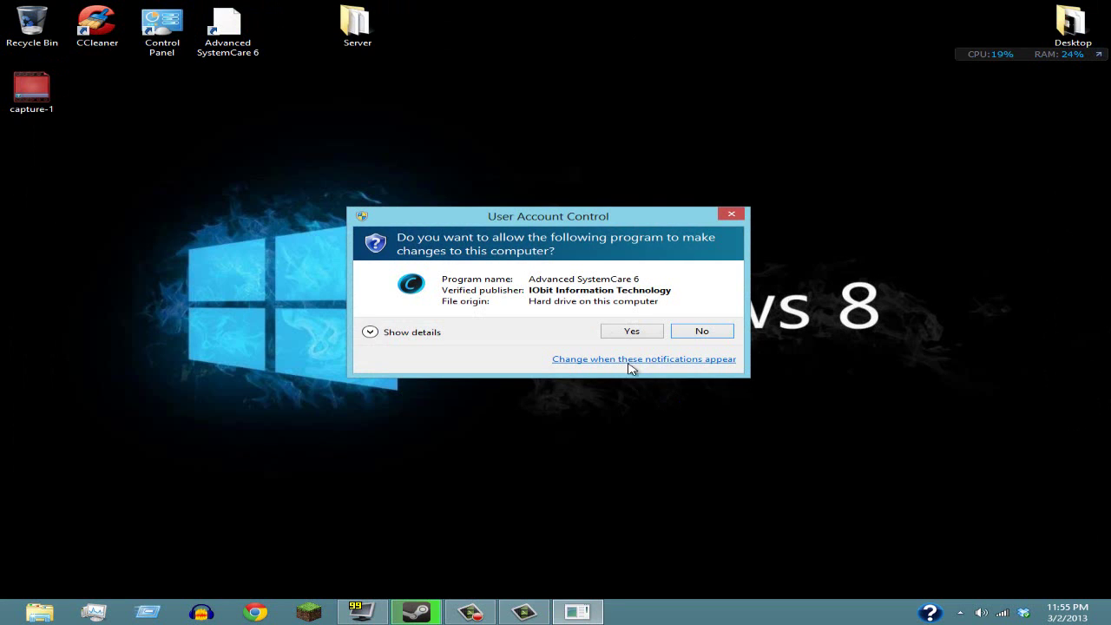
{"action": "left_click", "coordinate": [627, 328]}
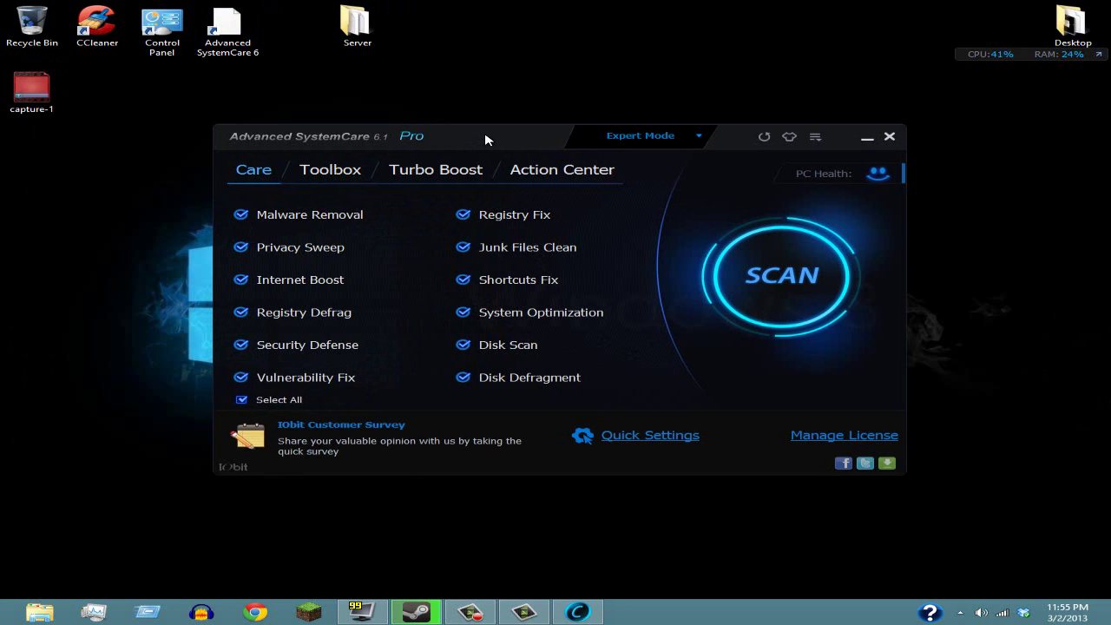
{"action": "left_click_drag", "start_coordinate": [486, 136], "coordinate": [505, 134]}
- Look through the Turbo Boost, Toolbox and Action Center pages, ending back on Care
{"action": "left_click", "coordinate": [460, 168]}
{"action": "left_click", "coordinate": [345, 170]}
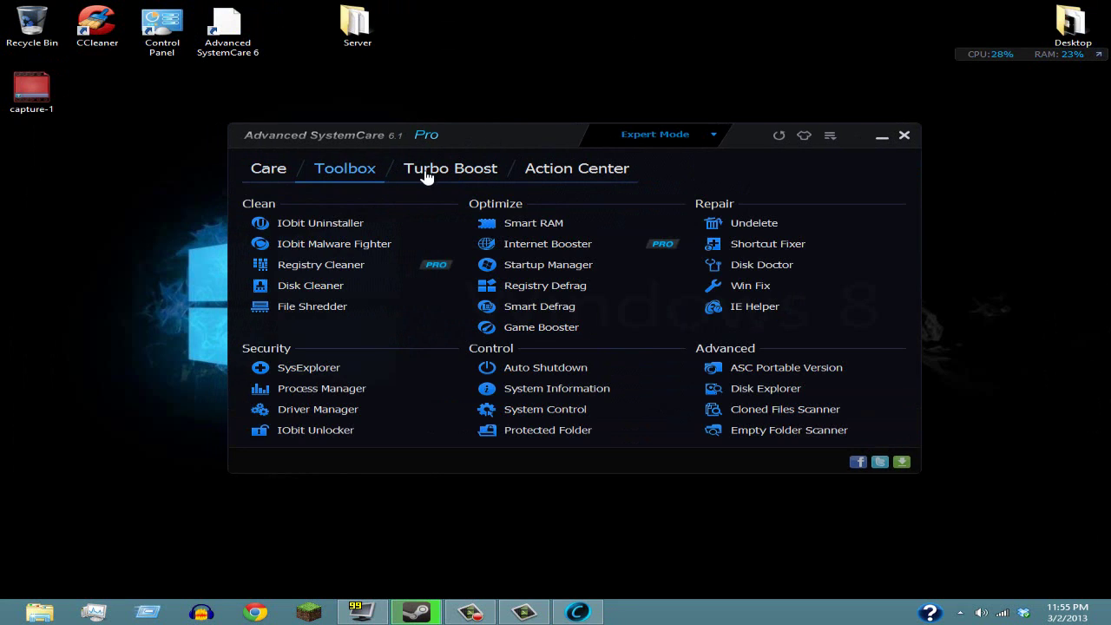
{"action": "left_click", "coordinate": [429, 178]}
{"action": "left_click", "coordinate": [582, 171]}
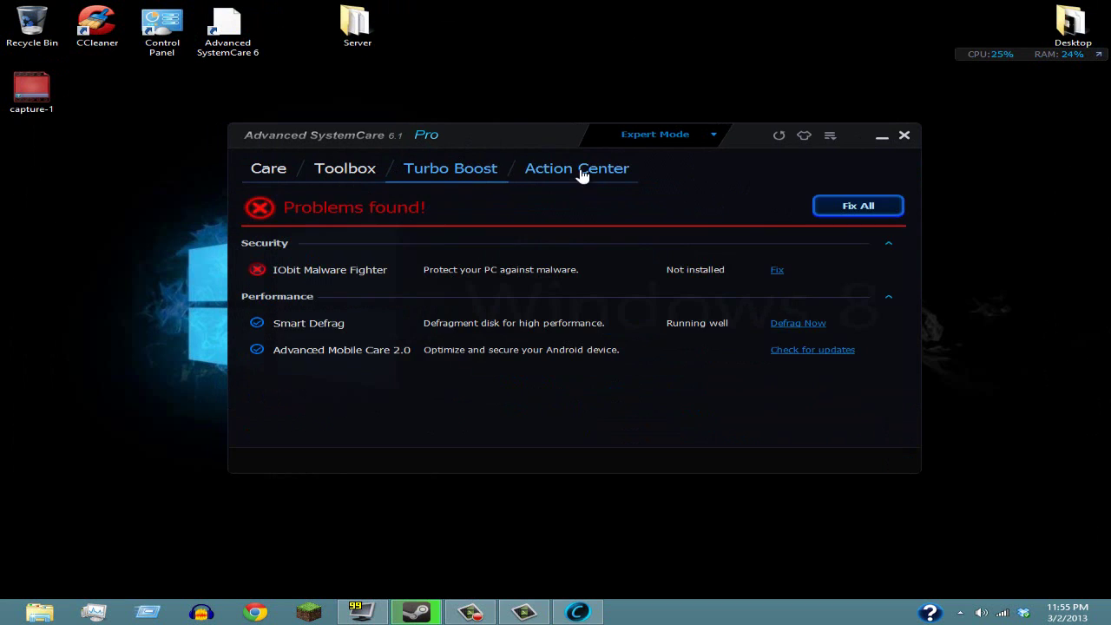
{"action": "left_click", "coordinate": [469, 173]}
{"action": "left_click", "coordinate": [377, 174]}
{"action": "left_click", "coordinate": [289, 172]}
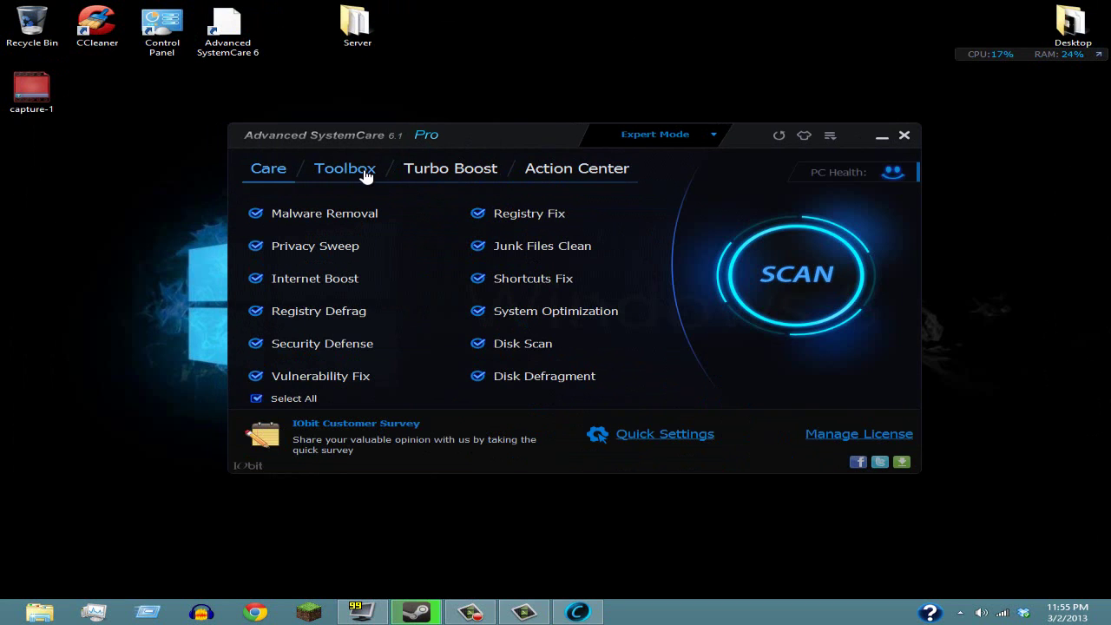
{"action": "left_click", "coordinate": [365, 177]}
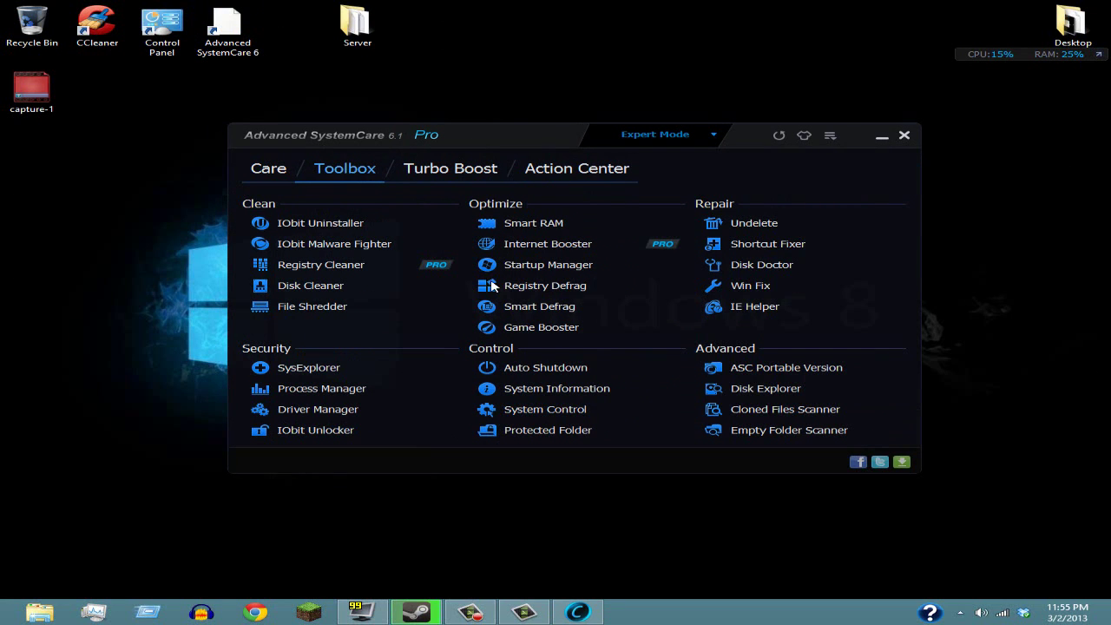
{"action": "left_click", "coordinate": [290, 177]}
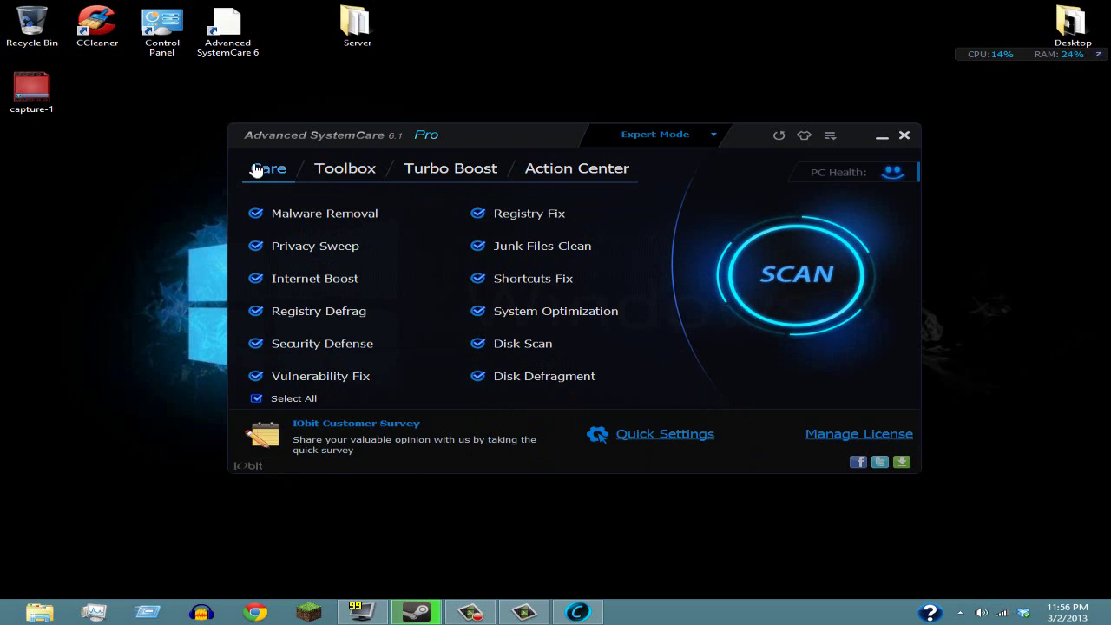
- Scan, skipping all nine stages to a summary of 9 privacy problems, then exit SystemCare
{"action": "left_click", "coordinate": [818, 294]}
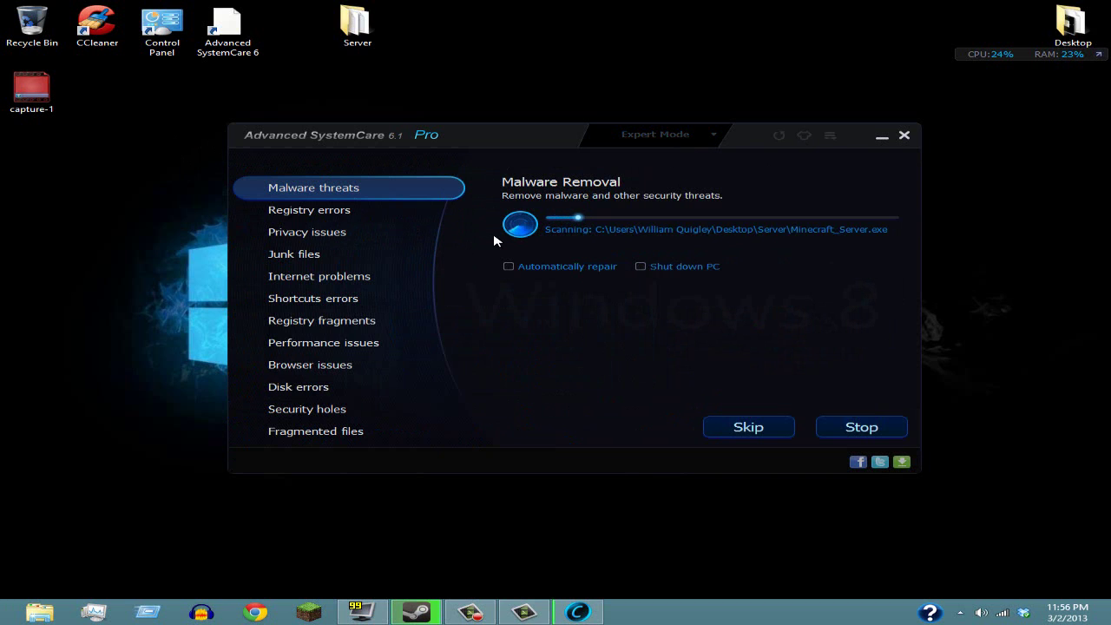
{"action": "mouse_move", "coordinate": [558, 134]}
{"action": "left_mouse_down"}
{"action": "mouse_move", "coordinate": [561, 117]}
{"action": "mouse_move", "coordinate": [551, 118]}
{"action": "left_mouse_up"}
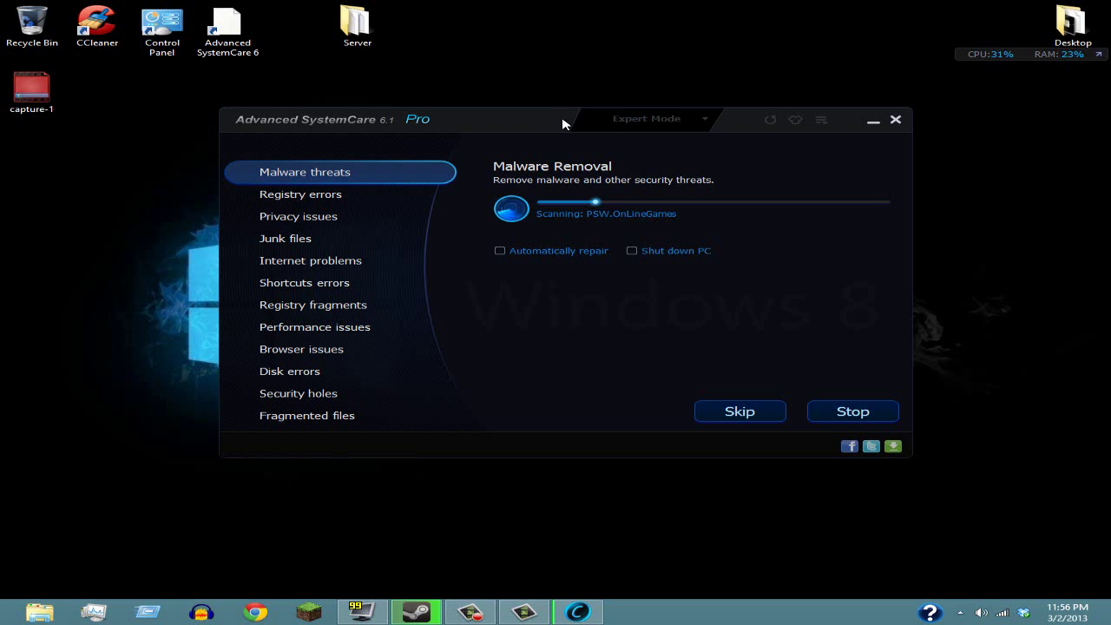
{"action": "left_click", "coordinate": [752, 412]}
{"action": "left_click", "coordinate": [754, 413]}
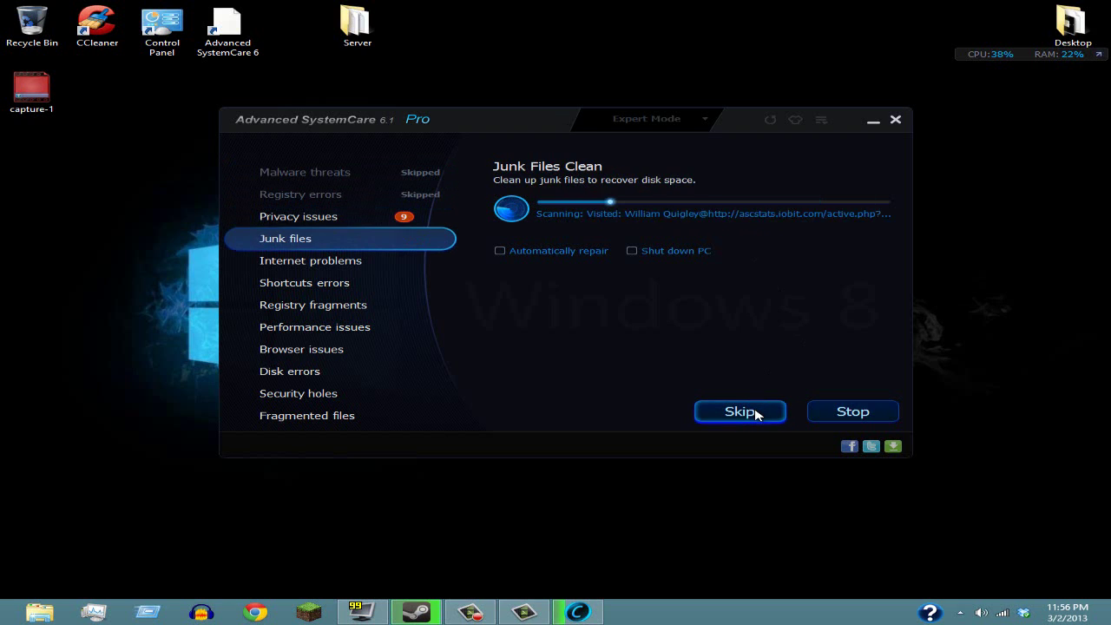
{"action": "left_click", "coordinate": [753, 413]}
{"action": "left_click", "coordinate": [753, 413]}
{"action": "left_click", "coordinate": [753, 414]}
{"action": "left_click", "coordinate": [753, 413]}
{"action": "left_click", "coordinate": [754, 414]}
{"action": "left_click", "coordinate": [754, 414]}
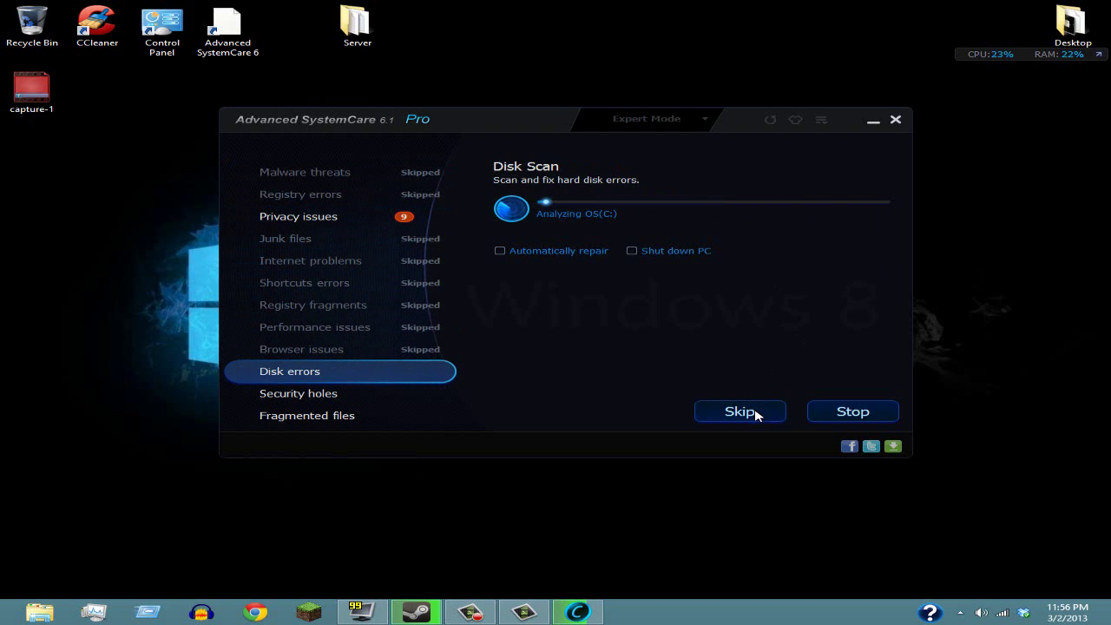
{"action": "left_click", "coordinate": [753, 413]}
{"action": "left_click", "coordinate": [754, 413]}
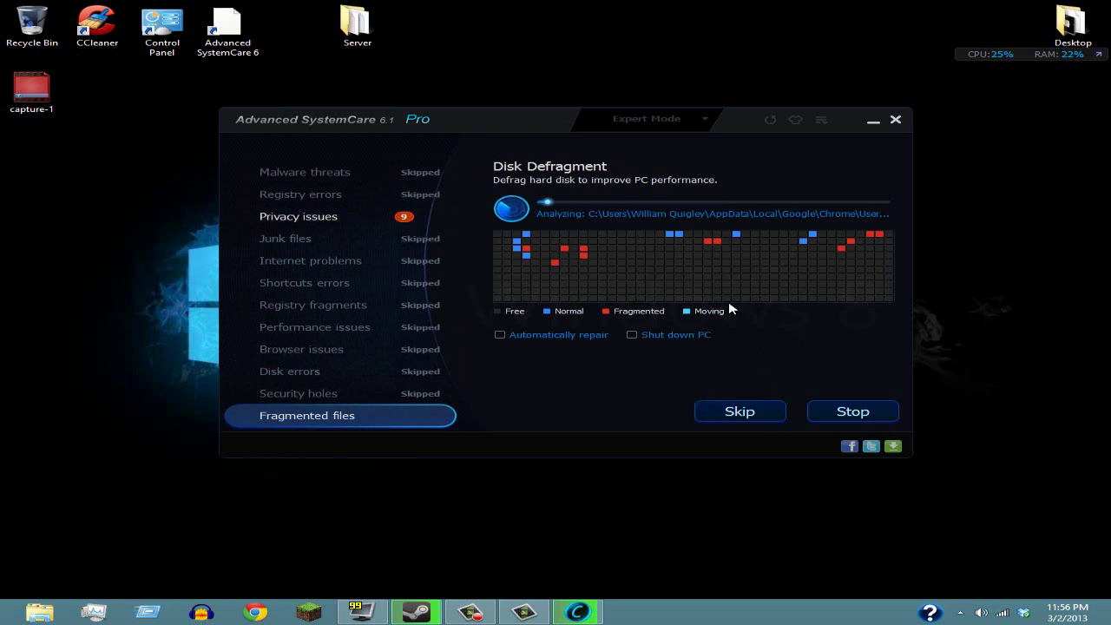
{"action": "left_click", "coordinate": [751, 412]}
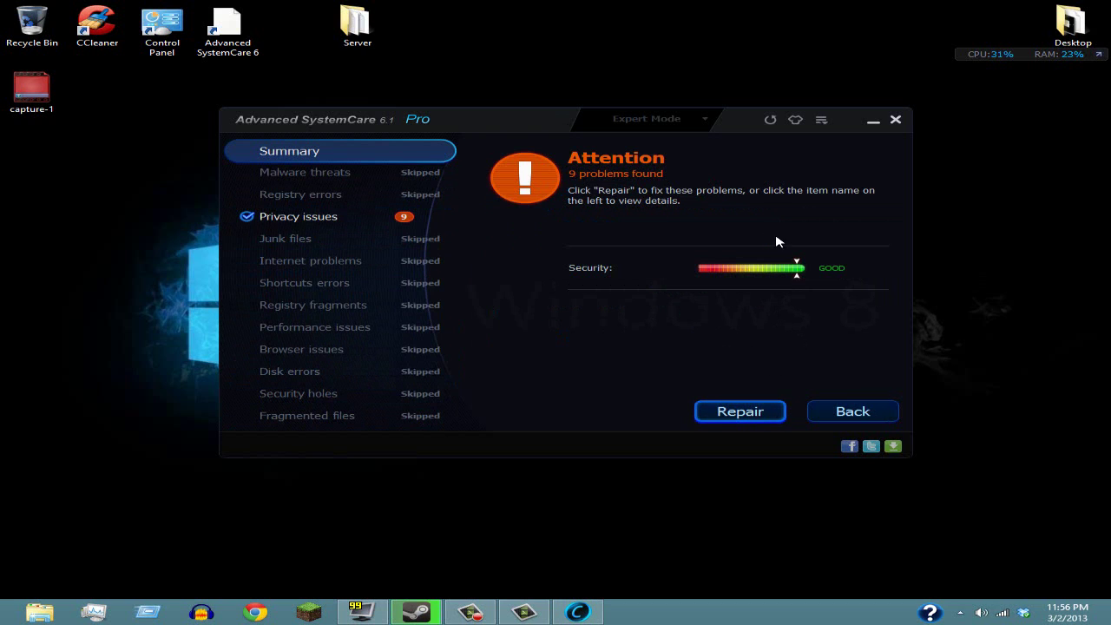
{"action": "left_click", "coordinate": [896, 120]}
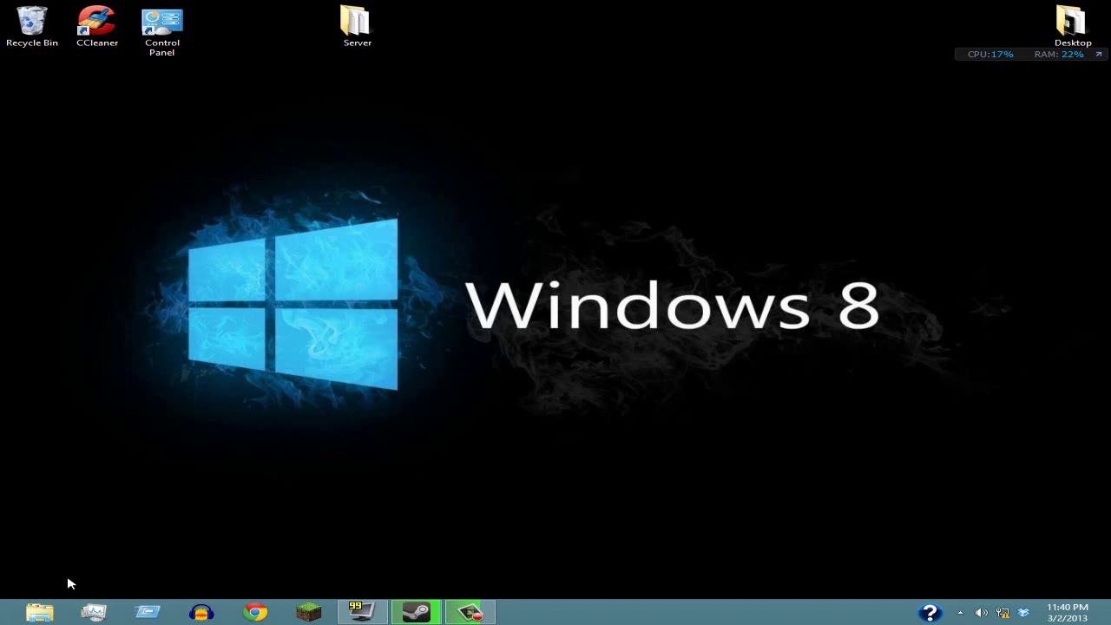
- Open the Run dialog from the taskbar's Run shortcut, with msconfig prefilled
{"action": "mouse_move", "coordinate": [1109, 623]}
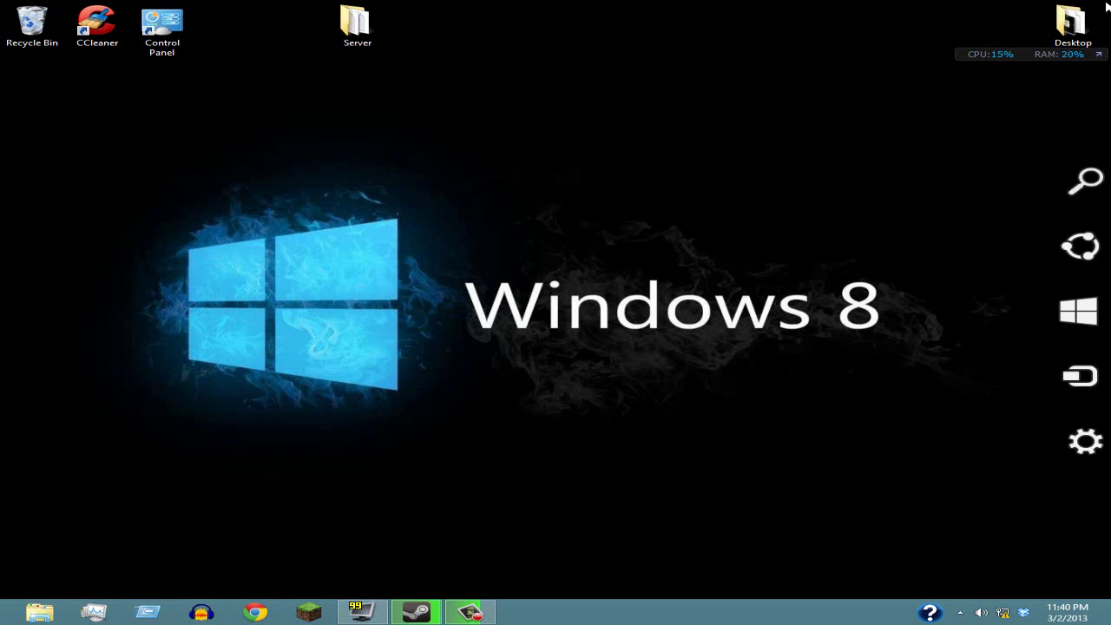
{"action": "left_click", "coordinate": [1068, 183]}
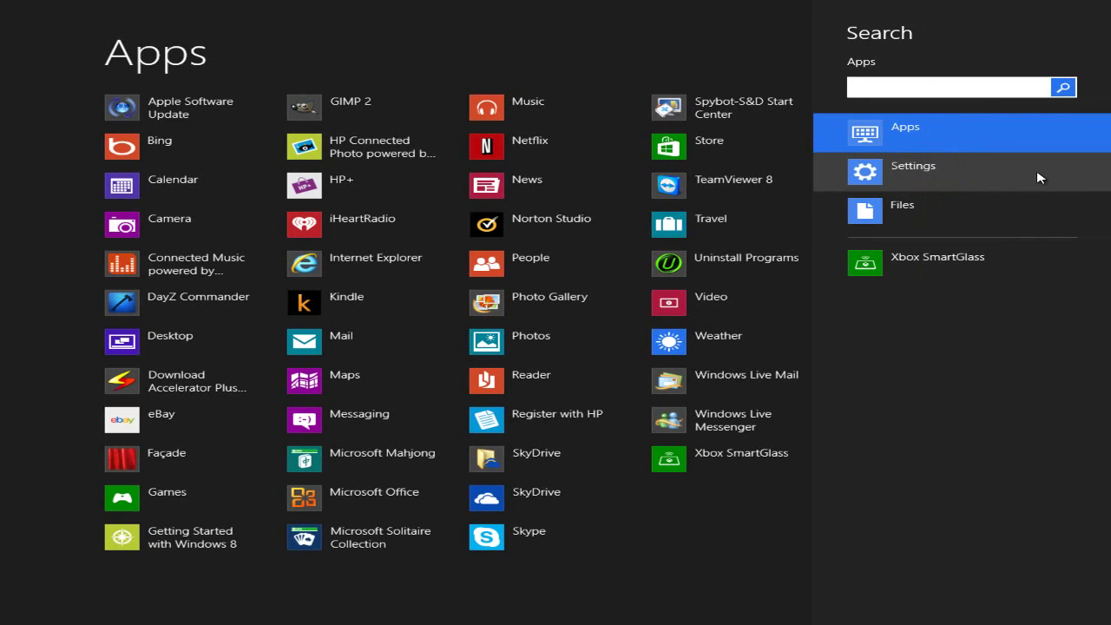
{"action": "type", "text": "run"}
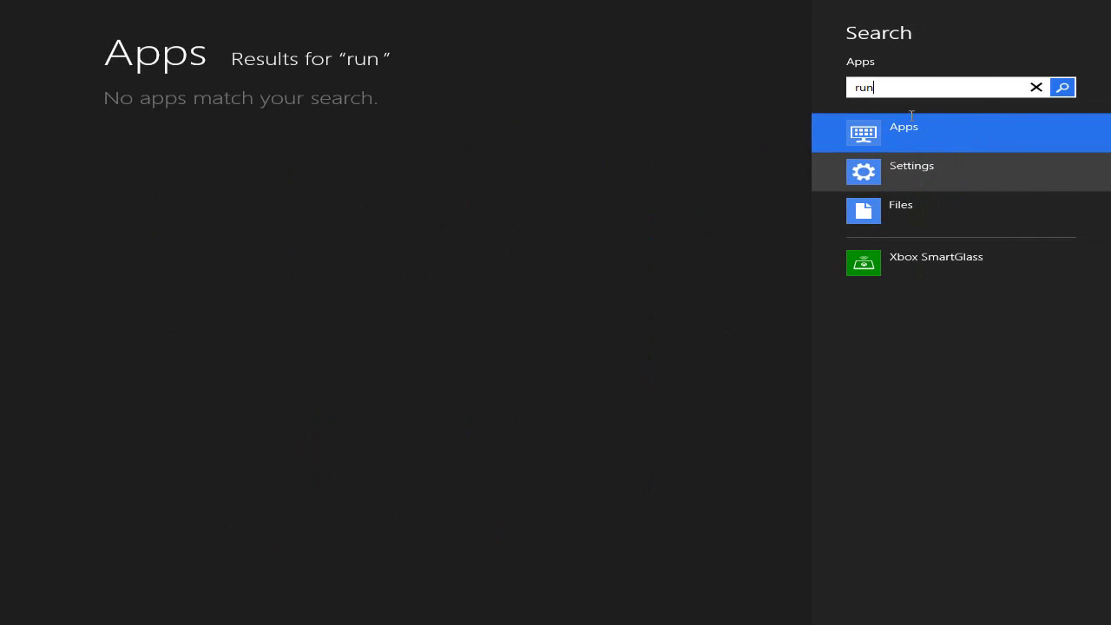
{"action": "key", "text": "BackSpace"}
{"action": "key", "text": "BackSpace"}
{"action": "key", "text": "BackSpace"}
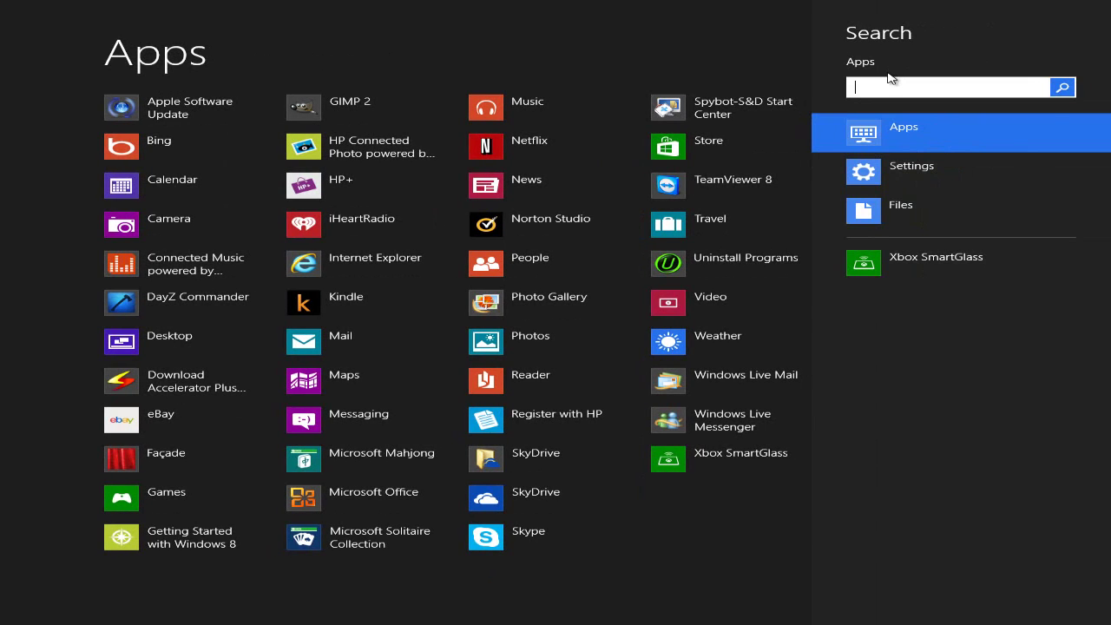
{"action": "key", "text": "Escape"}
{"action": "key", "text": "super"}
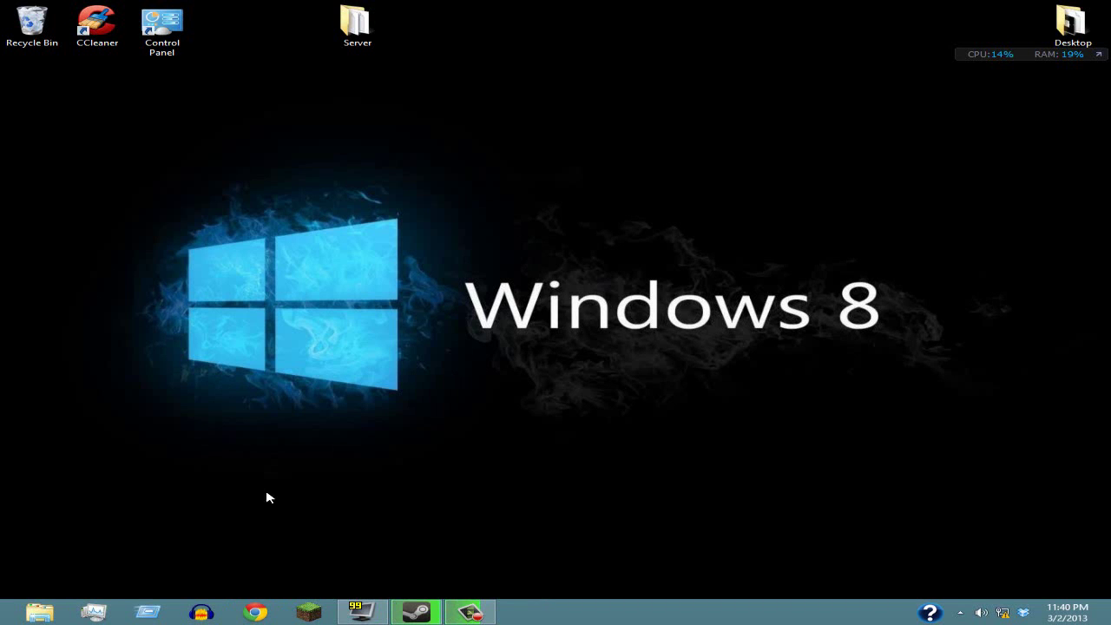
{"action": "right_click", "coordinate": [163, 613]}
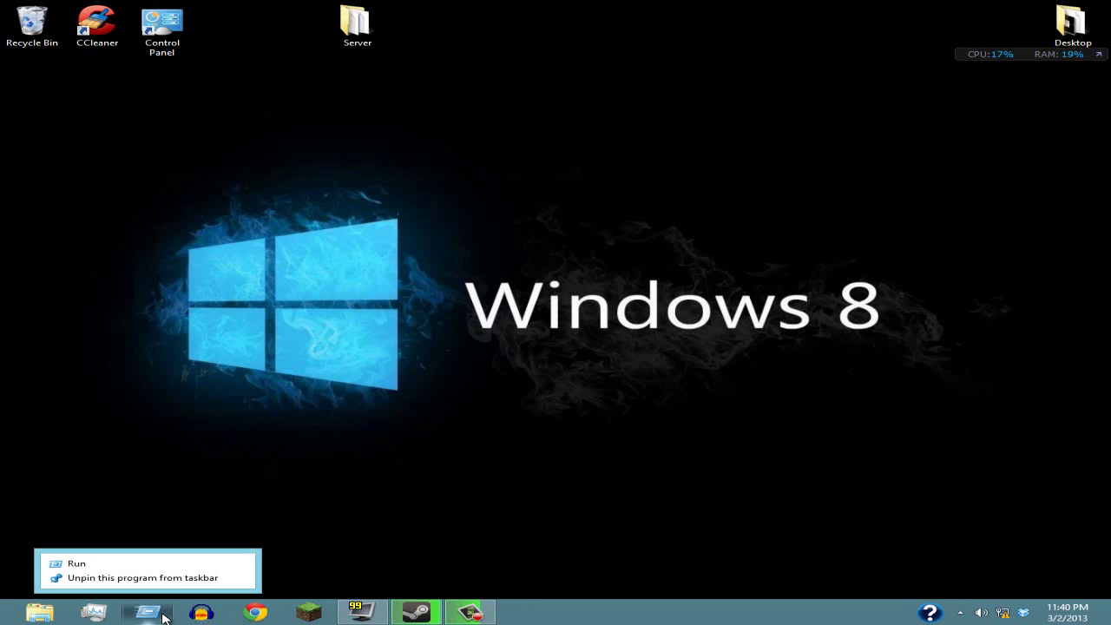
{"action": "left_click", "coordinate": [127, 566]}
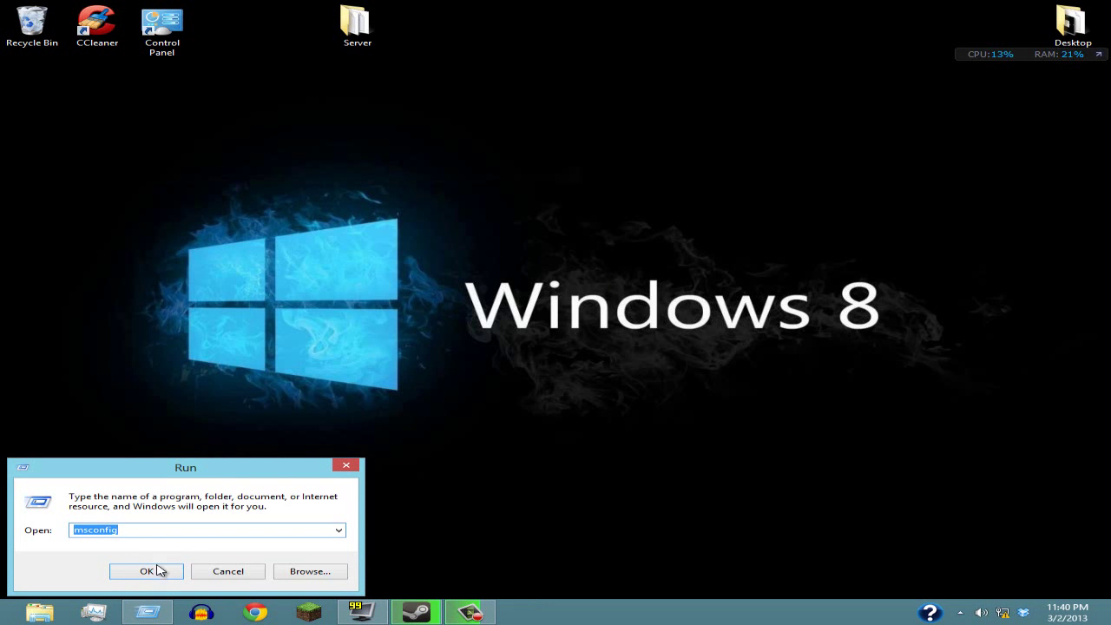
- Run msconfig and open the Boot tab's Advanced options dialog
{"action": "left_click", "coordinate": [148, 571]}
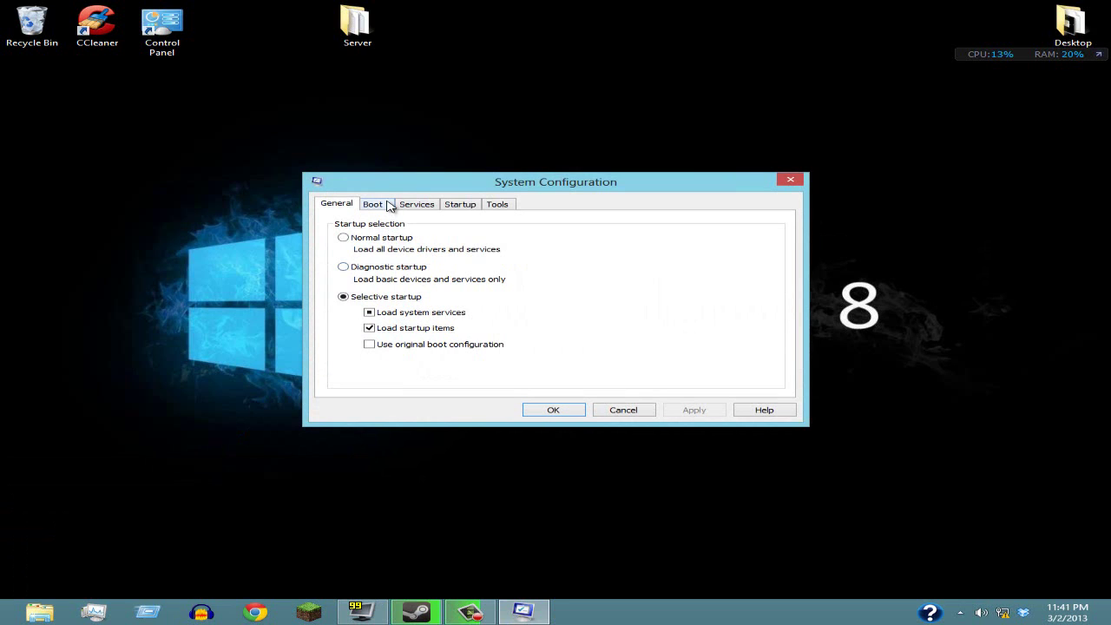
{"action": "left_click", "coordinate": [388, 205]}
{"action": "left_click", "coordinate": [388, 299]}
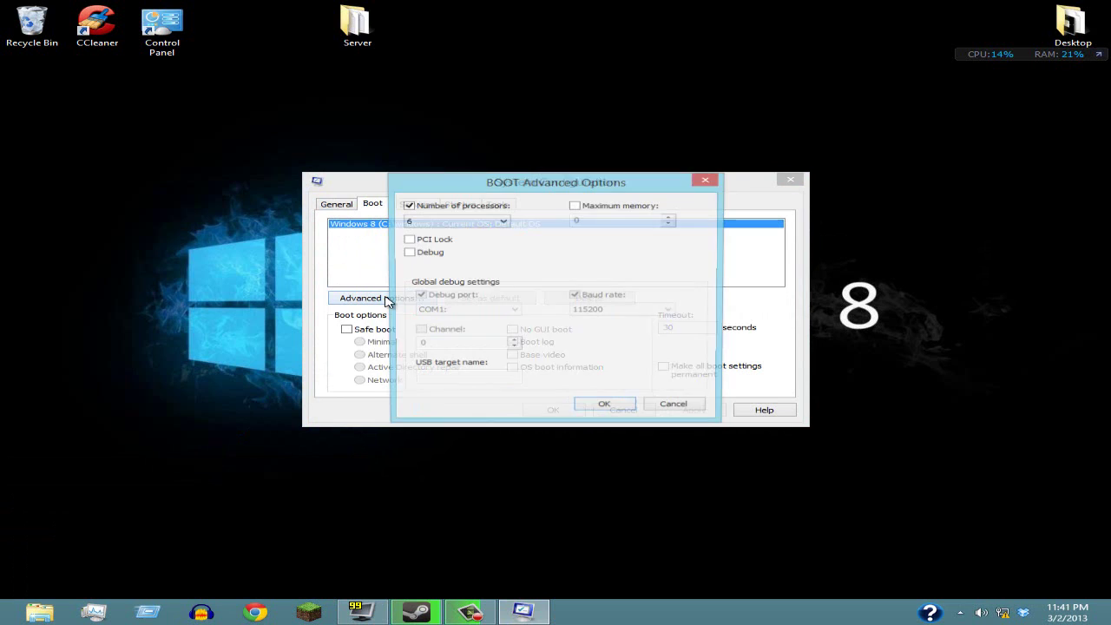
{"action": "left_click_drag", "start_coordinate": [522, 184], "coordinate": [525, 188]}
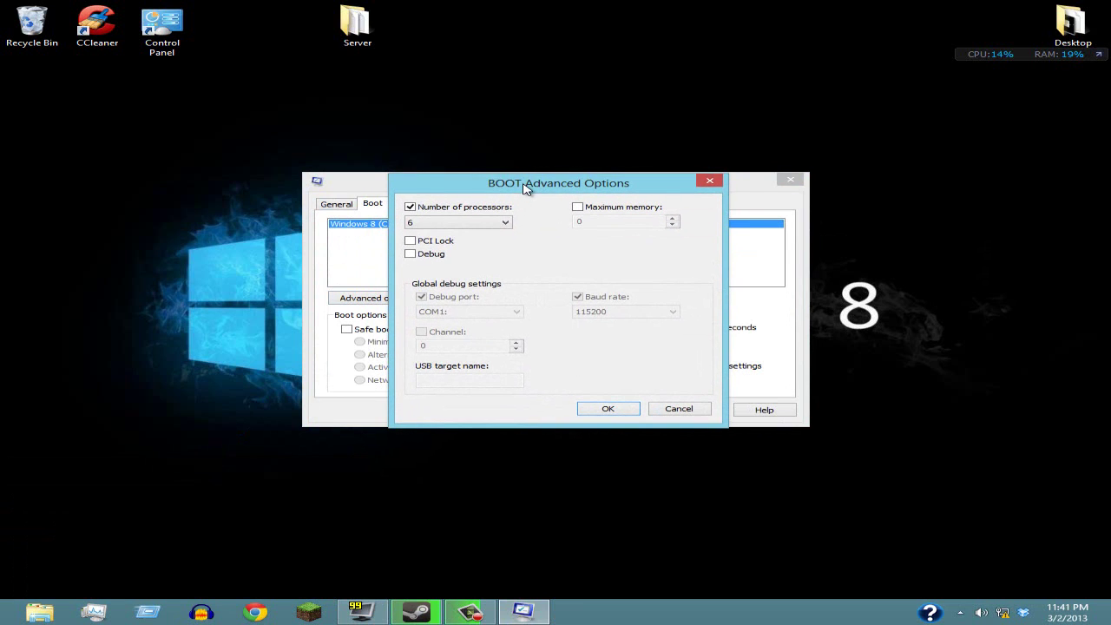
- Set Number of processors to 6 and confirm the advanced boot options
{"action": "left_click", "coordinate": [483, 223]}
{"action": "left_click", "coordinate": [474, 236]}
{"action": "left_click", "coordinate": [473, 225]}
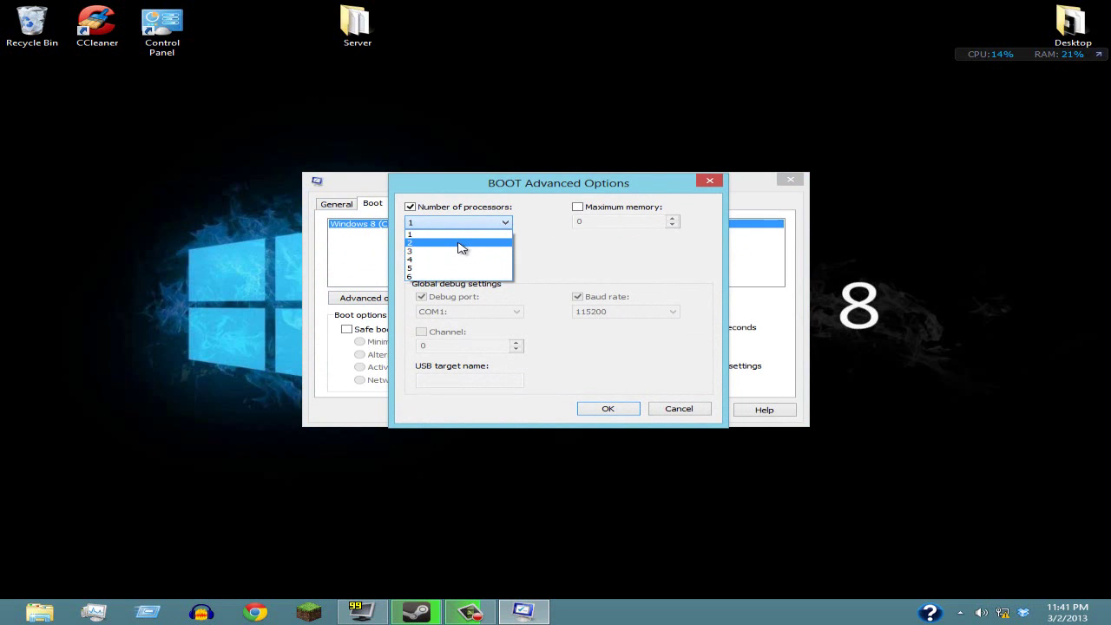
{"action": "left_click", "coordinate": [461, 245]}
{"action": "left_click", "coordinate": [458, 222]}
{"action": "left_click", "coordinate": [442, 260]}
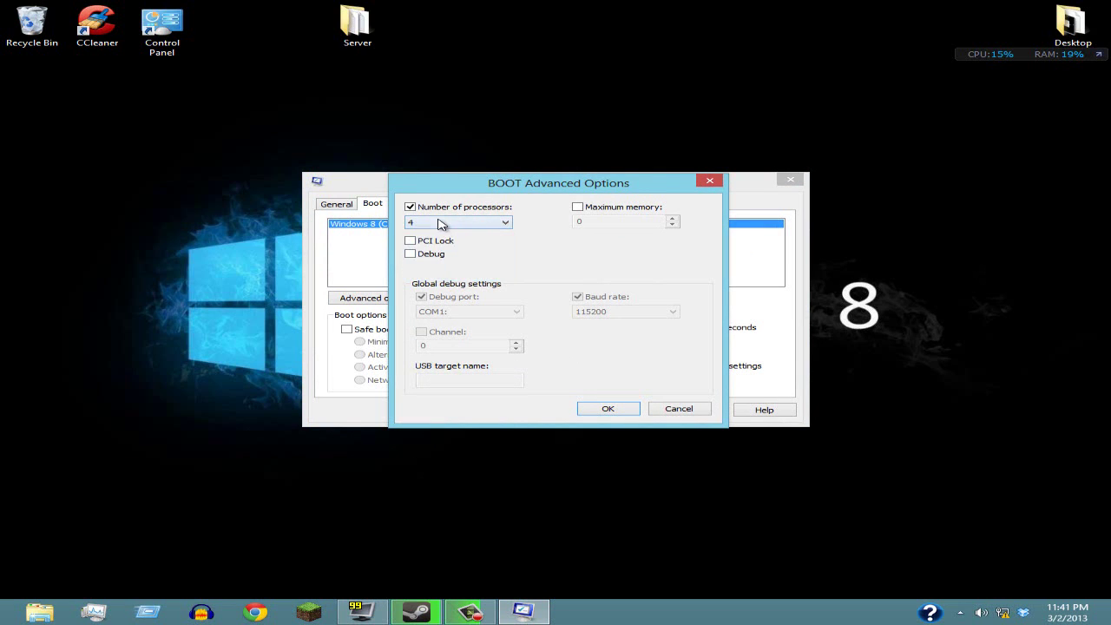
{"action": "left_click", "coordinate": [440, 224]}
{"action": "left_click", "coordinate": [446, 277]}
{"action": "left_click", "coordinate": [608, 410]}
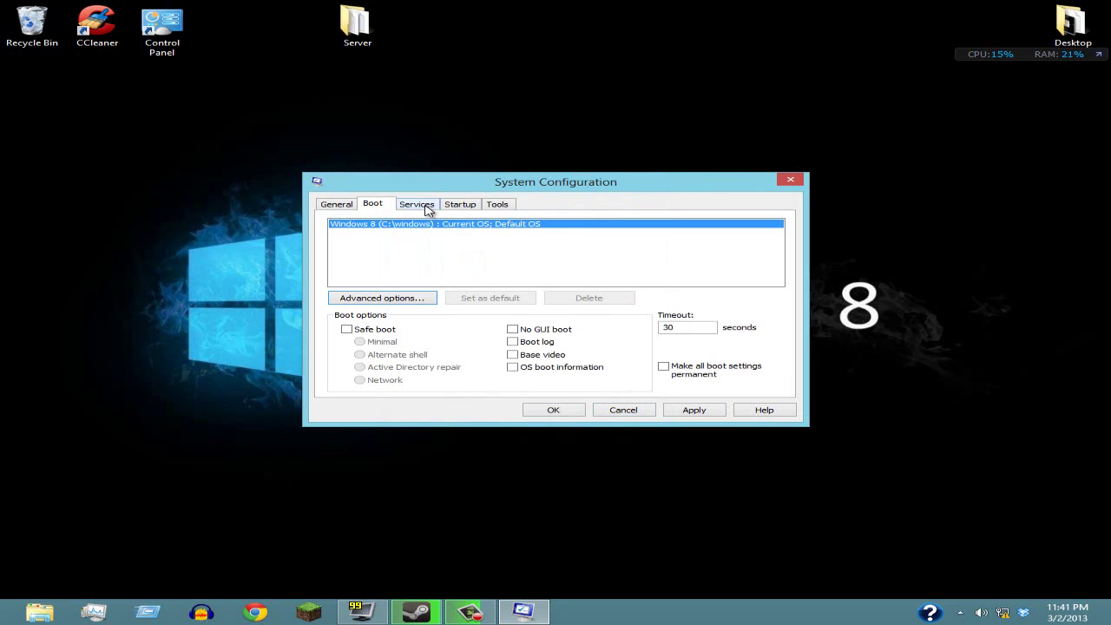
- Switch System Configuration to the Services tab
{"action": "left_click", "coordinate": [427, 209]}
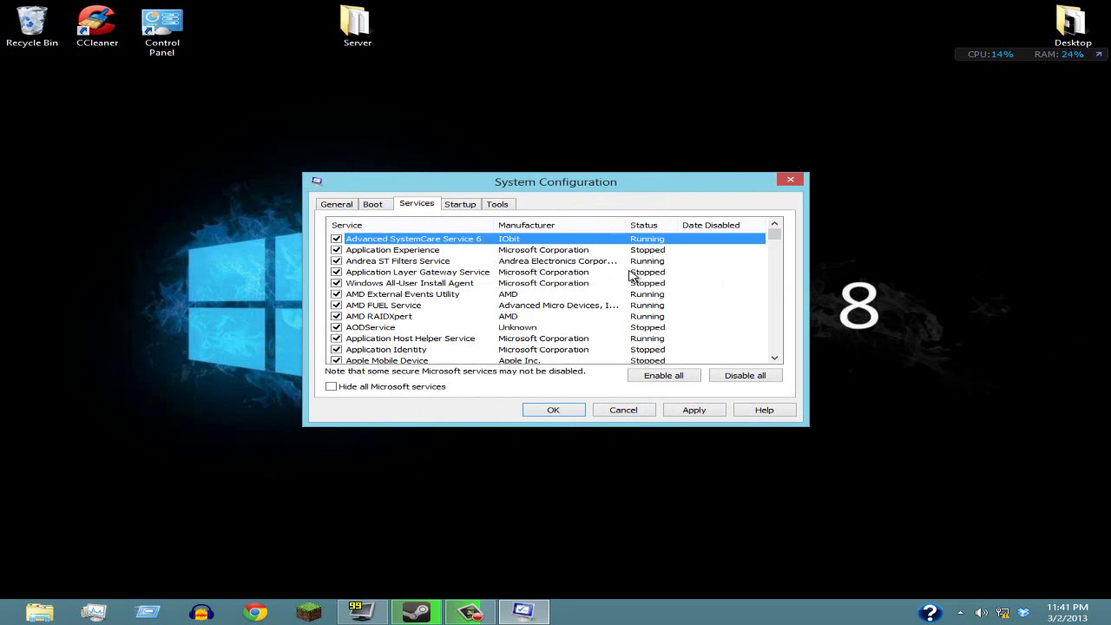
{"action": "left_click", "coordinate": [383, 207]}
{"action": "left_click", "coordinate": [421, 205]}
- Review the services list and untick Telephony, leaving TeamViewer 8 enabled
{"action": "scroll", "coordinate": [414, 294], "scroll_direction": "down", "scroll_amount": 10}
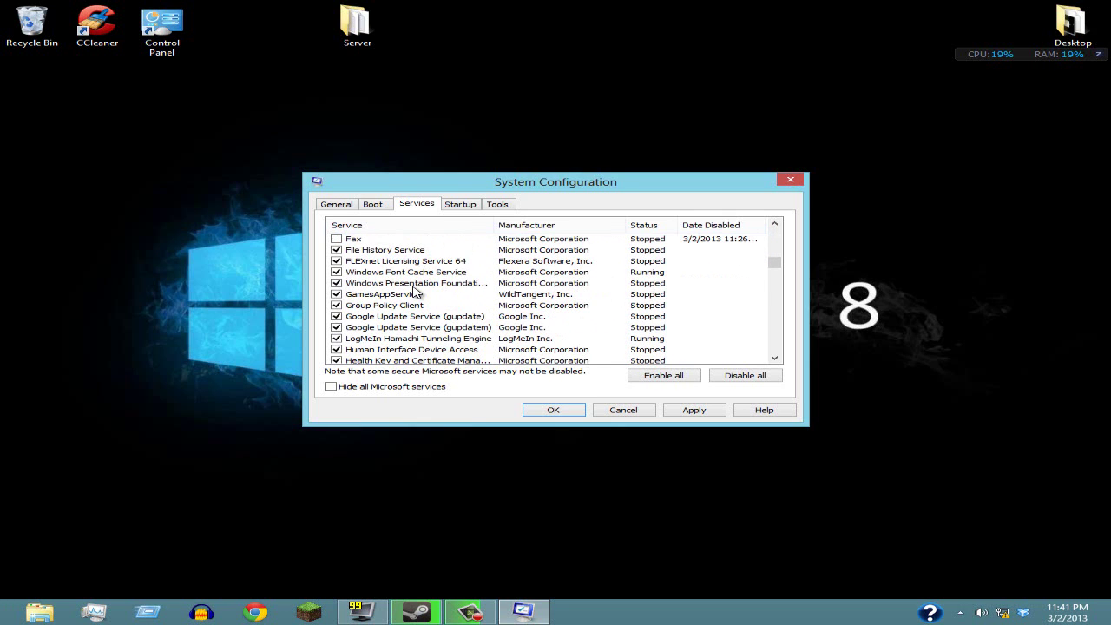
{"action": "scroll", "coordinate": [414, 293], "scroll_direction": "down", "scroll_amount": 3}
{"action": "scroll", "coordinate": [404, 291], "scroll_direction": "up", "scroll_amount": 5}
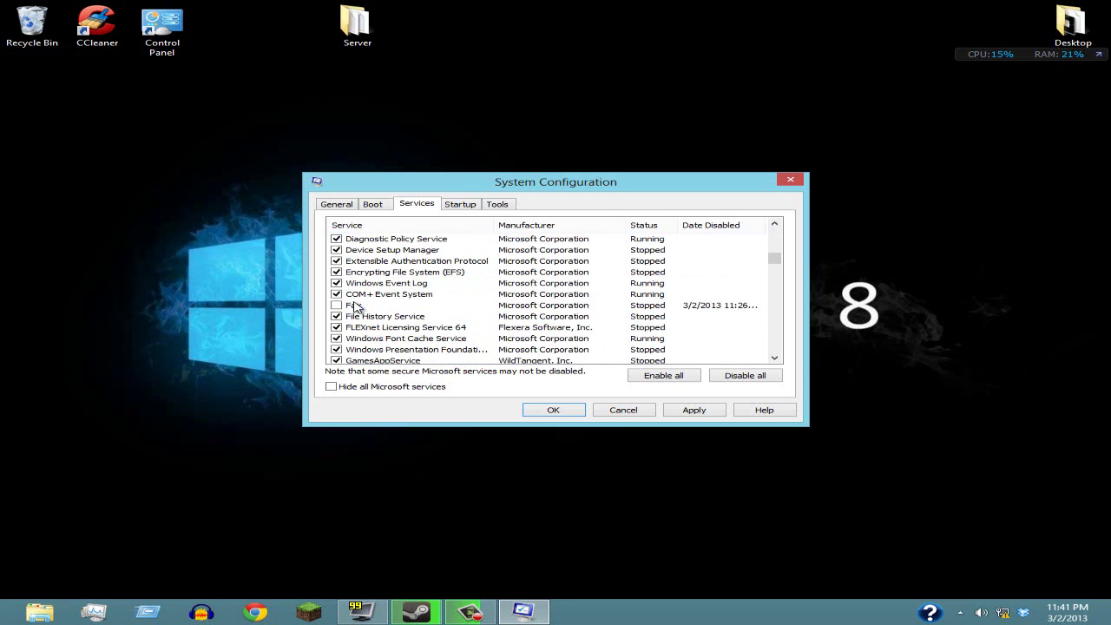
{"action": "scroll", "coordinate": [352, 308], "scroll_direction": "down", "scroll_amount": 5}
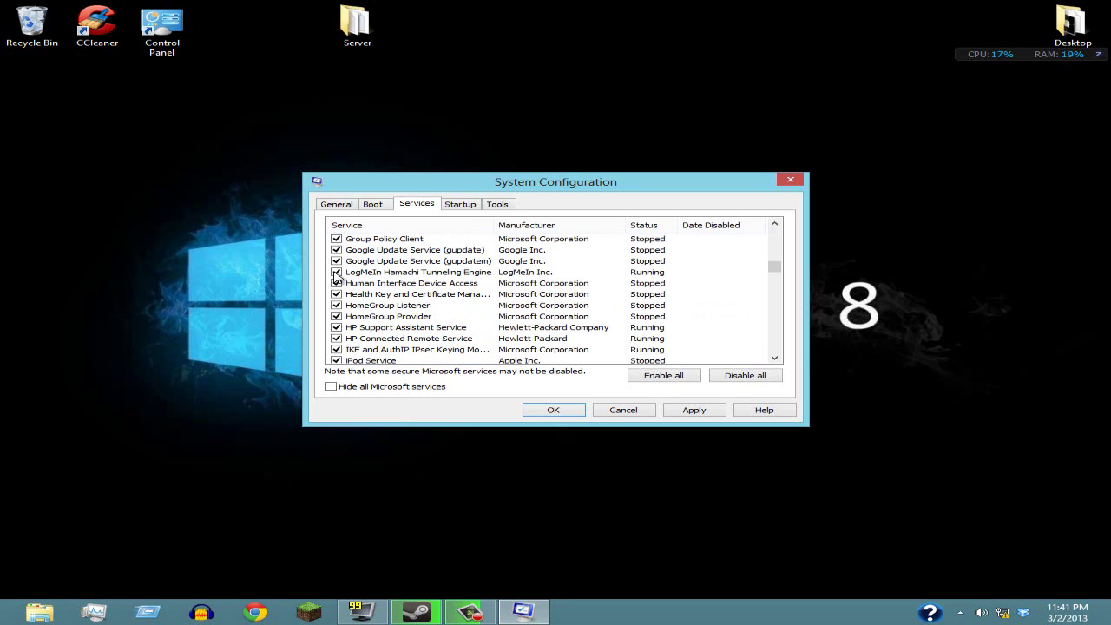
{"action": "scroll", "coordinate": [348, 297], "scroll_direction": "down", "scroll_amount": 8}
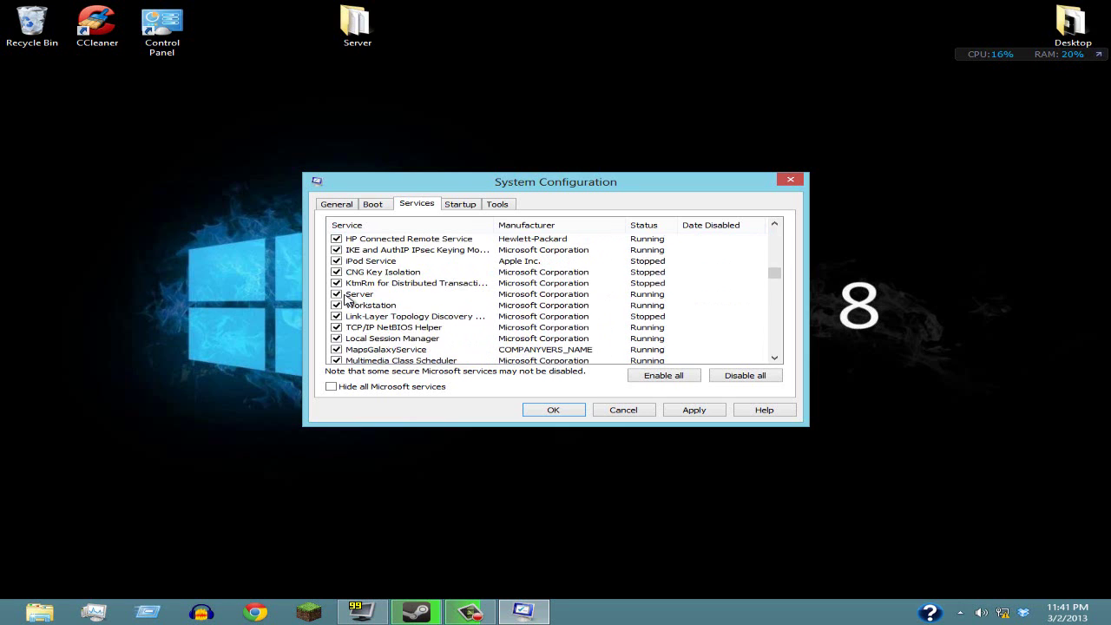
{"action": "scroll", "coordinate": [348, 297], "scroll_direction": "down", "scroll_amount": 10}
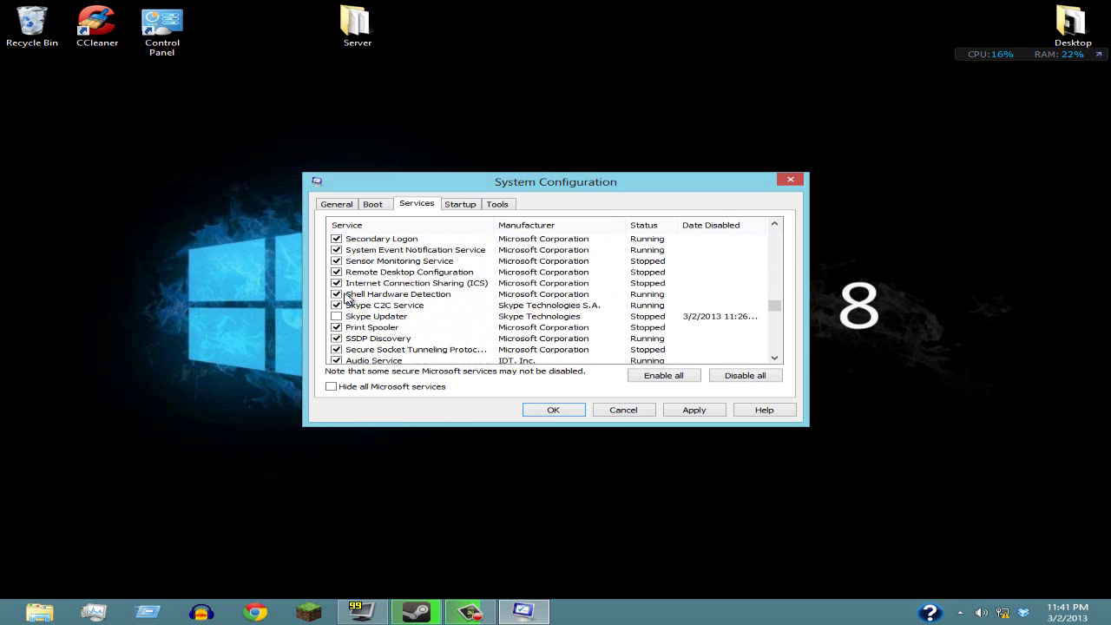
{"action": "scroll", "coordinate": [345, 295], "scroll_direction": "down", "scroll_amount": 10}
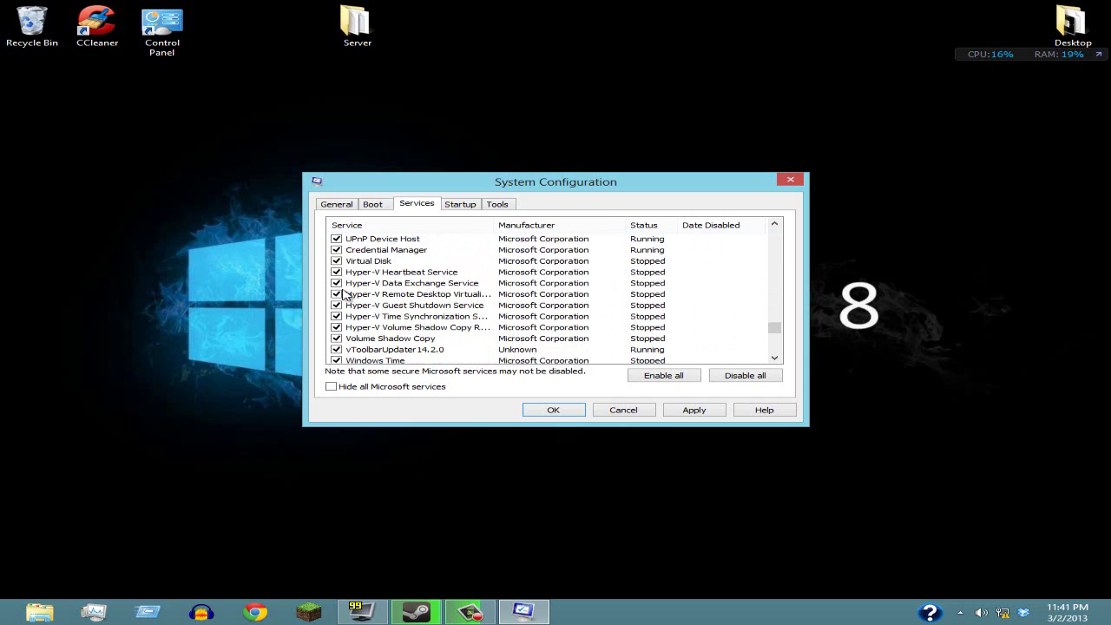
{"action": "scroll", "coordinate": [339, 279], "scroll_direction": "down", "scroll_amount": 4}
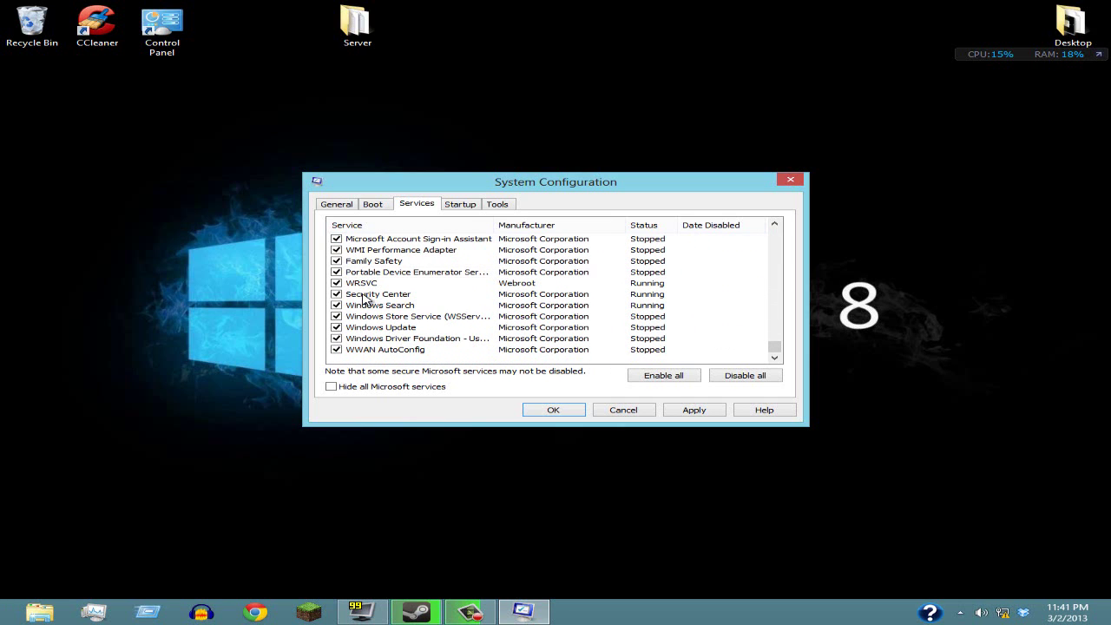
{"action": "scroll", "coordinate": [366, 298], "scroll_direction": "up", "scroll_amount": 3}
{"action": "scroll", "coordinate": [365, 298], "scroll_direction": "up", "scroll_amount": 10}
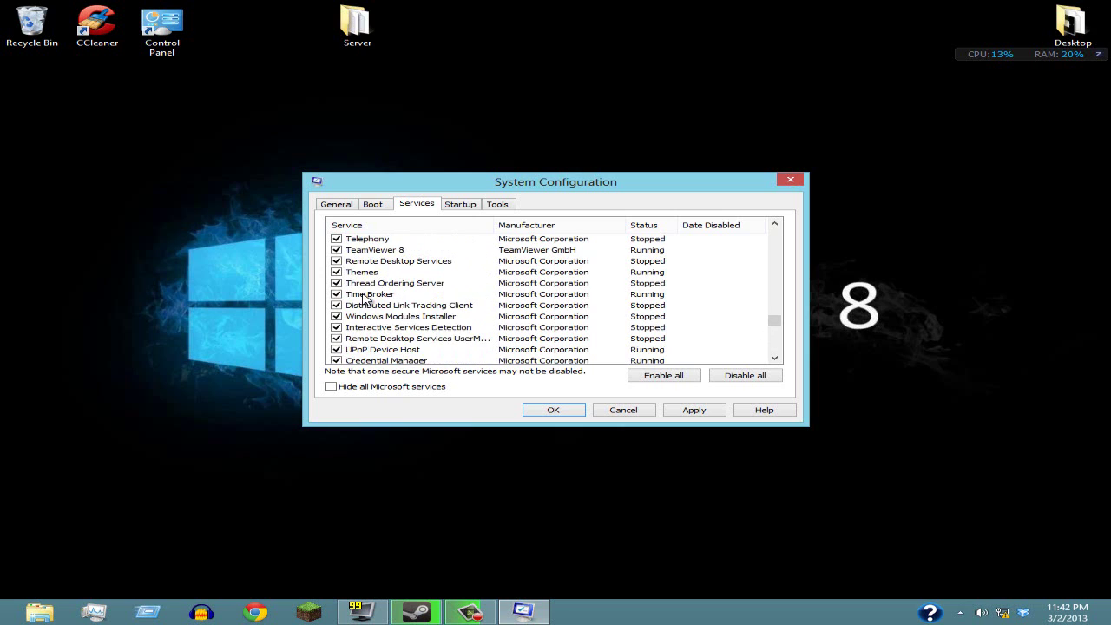
{"action": "scroll", "coordinate": [365, 297], "scroll_direction": "up", "scroll_amount": 1}
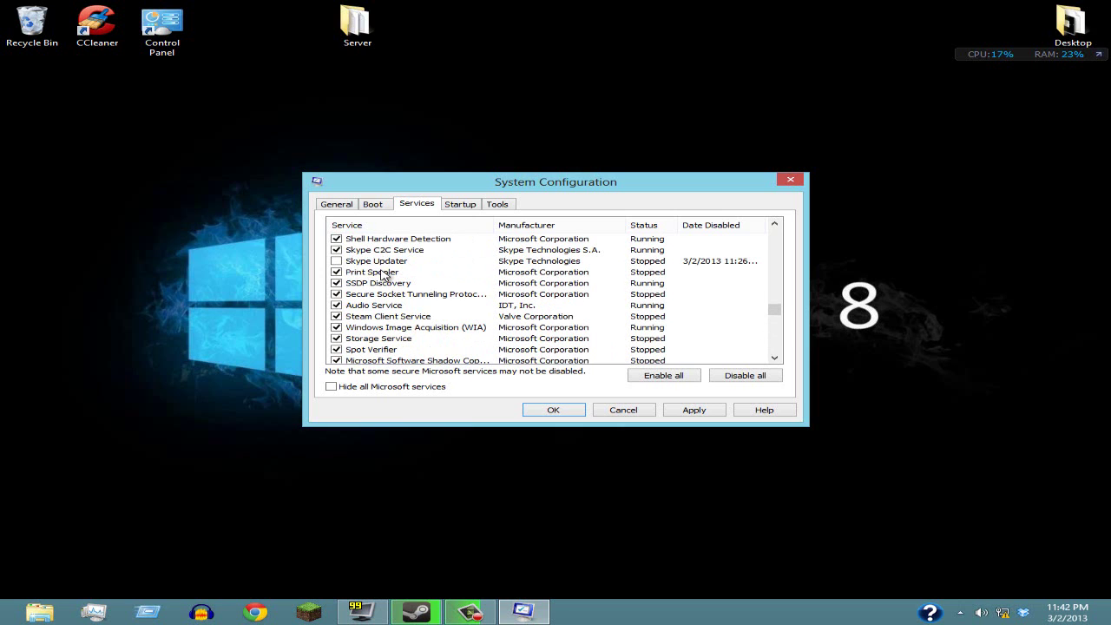
{"action": "scroll", "coordinate": [382, 274], "scroll_direction": "down", "scroll_amount": 1}
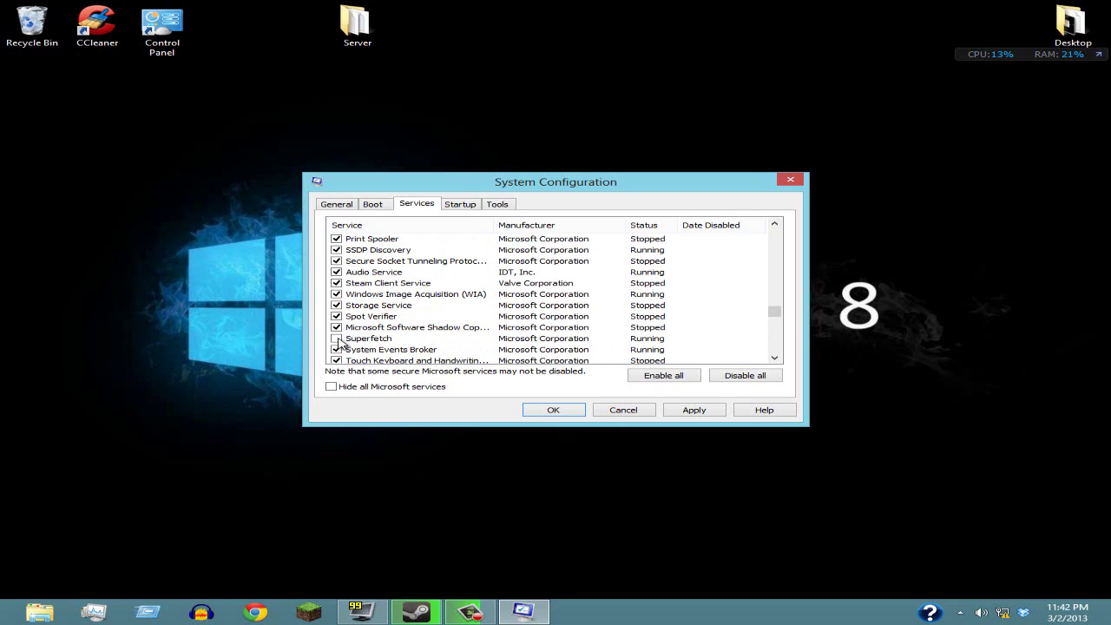
{"action": "scroll", "coordinate": [341, 344], "scroll_direction": "down", "scroll_amount": 5}
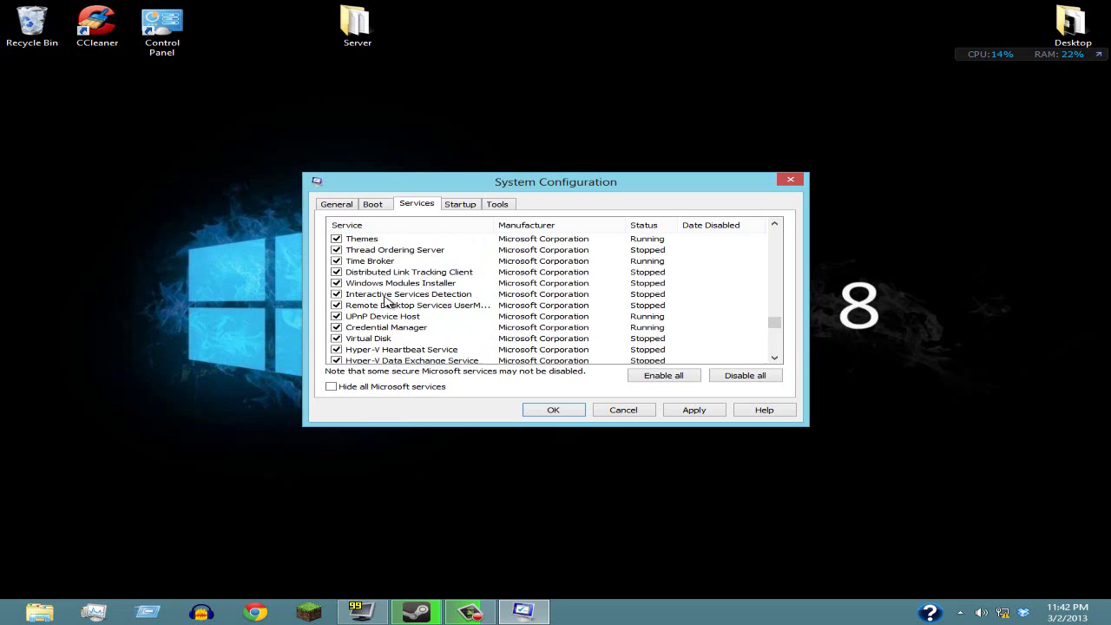
{"action": "scroll", "coordinate": [383, 300], "scroll_direction": "up", "scroll_amount": 1}
{"action": "scroll", "coordinate": [382, 301], "scroll_direction": "up", "scroll_amount": 1}
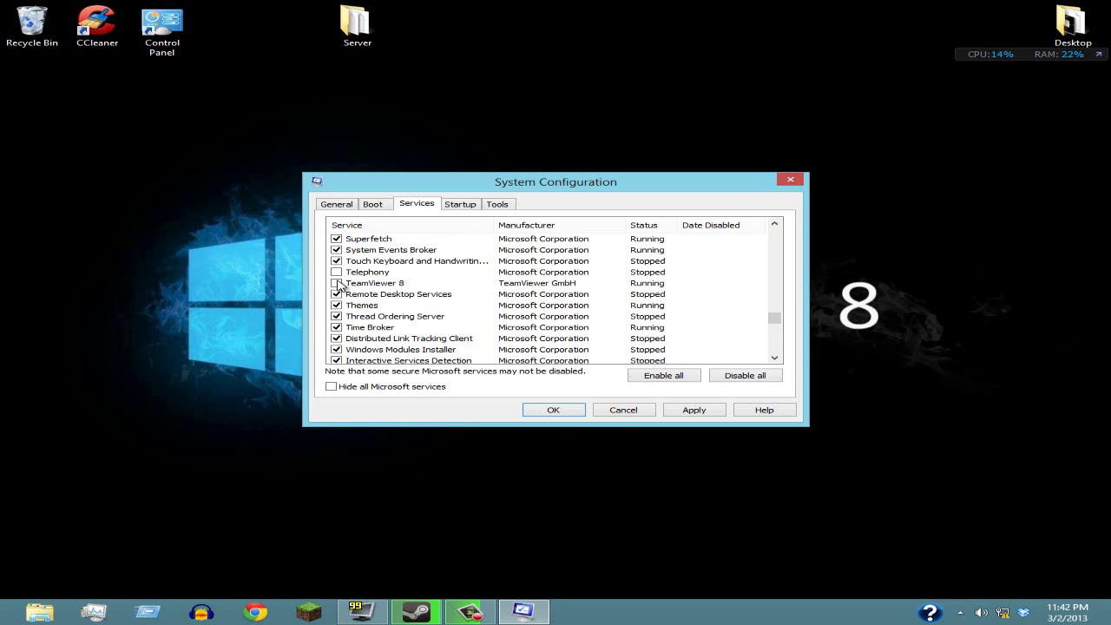
{"action": "left_click", "coordinate": [337, 283]}
- Apply and confirm the service changes, then exit System Configuration without restarting
{"action": "left_click", "coordinate": [699, 410]}
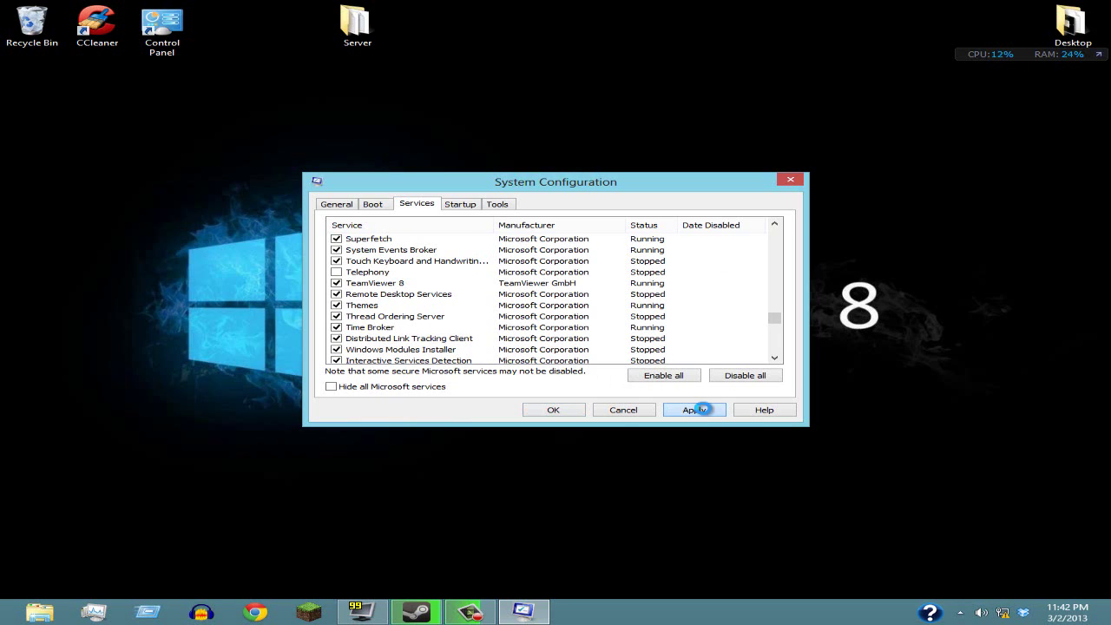
{"action": "left_click", "coordinate": [553, 410]}
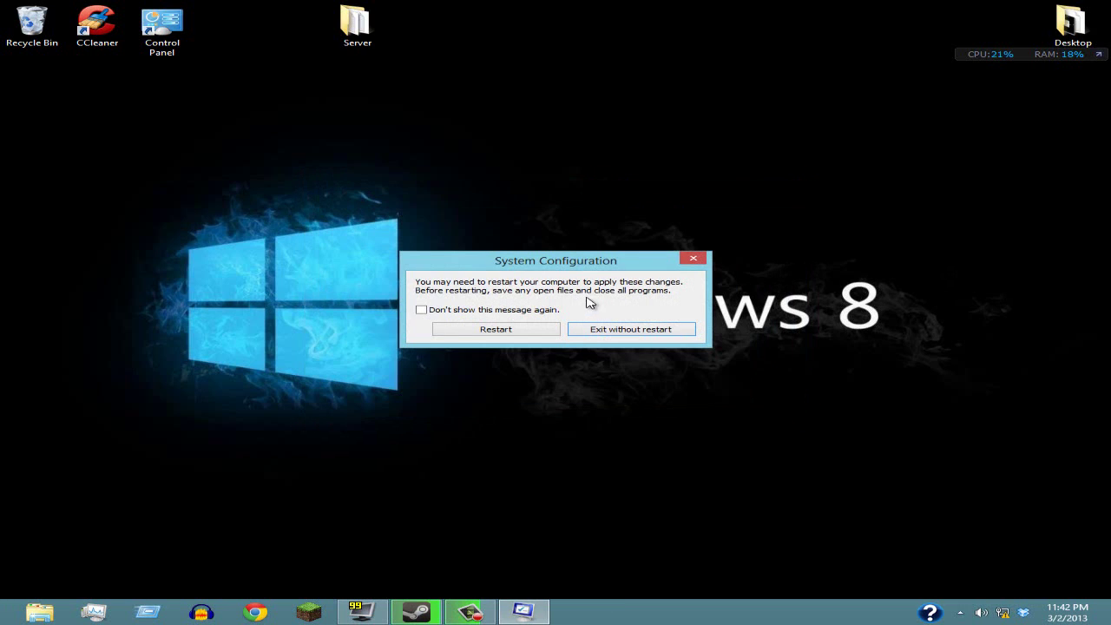
{"action": "left_click_drag", "start_coordinate": [592, 265], "coordinate": [586, 235]}
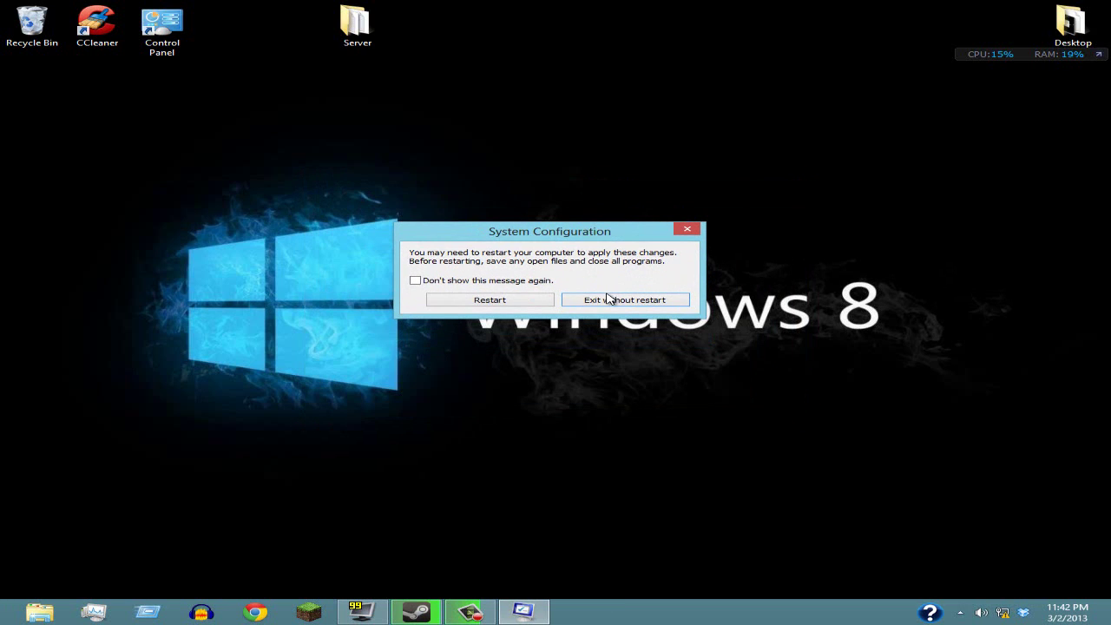
{"action": "left_click", "coordinate": [609, 298]}
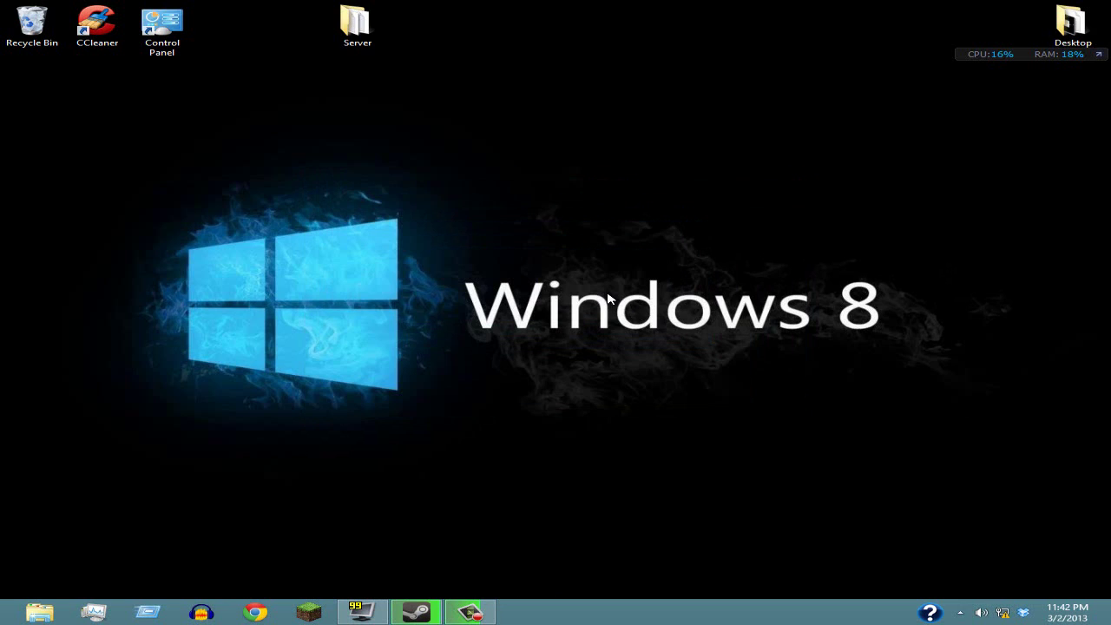